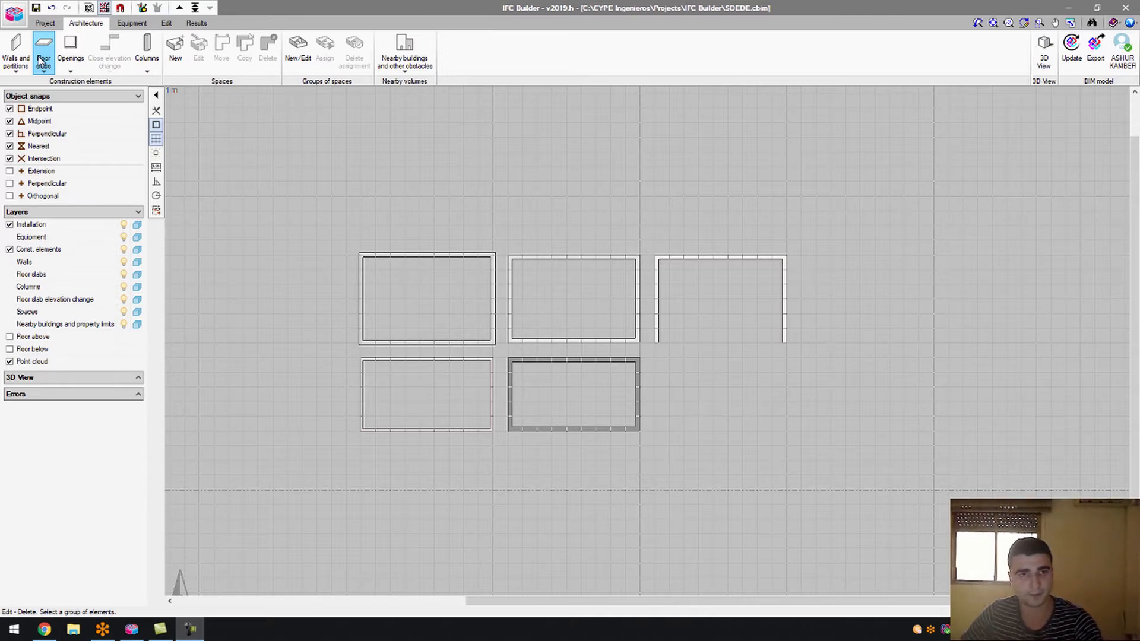
Step: Create a screed type with reference BasementSlab03 and 0.300 m thickness, and choose it for a new screed
left_click(41, 61)
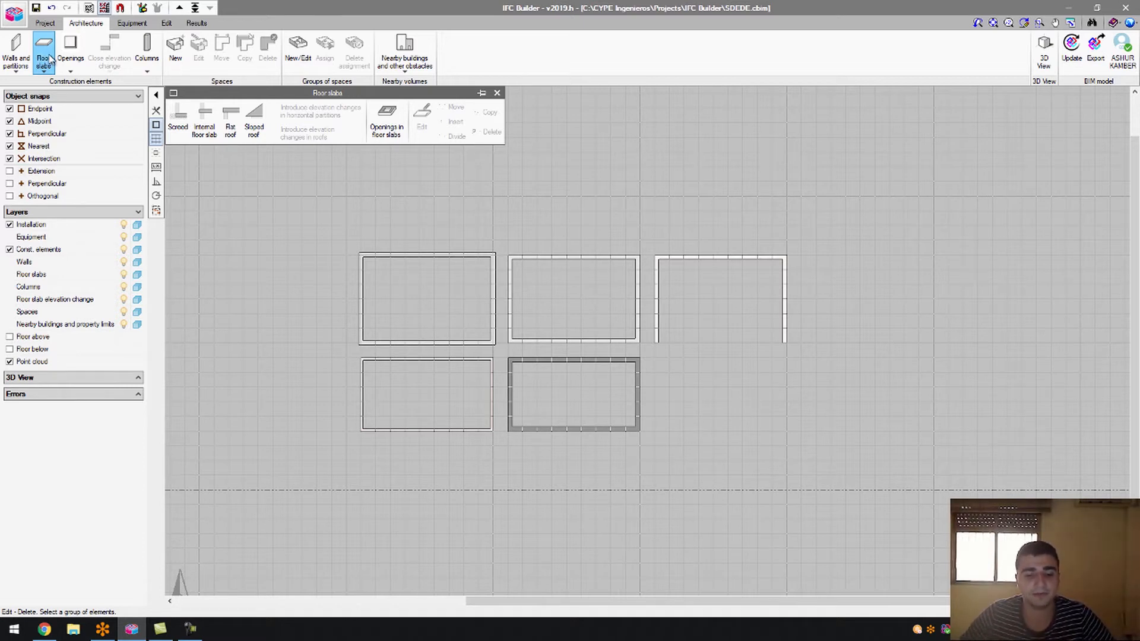
left_click(176, 124)
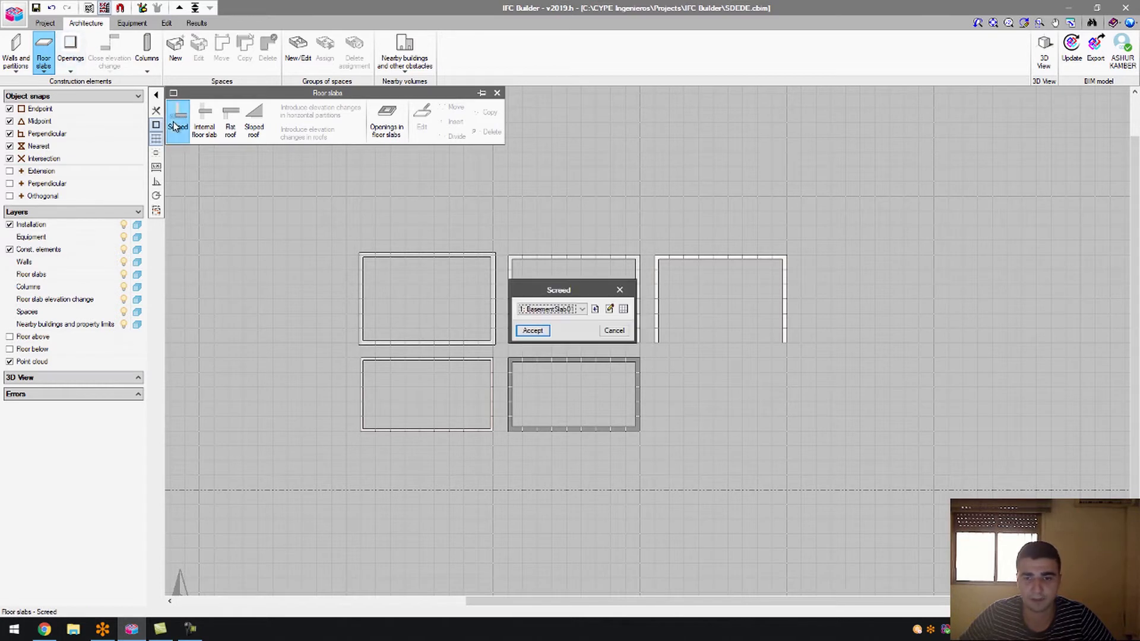
left_click(567, 309)
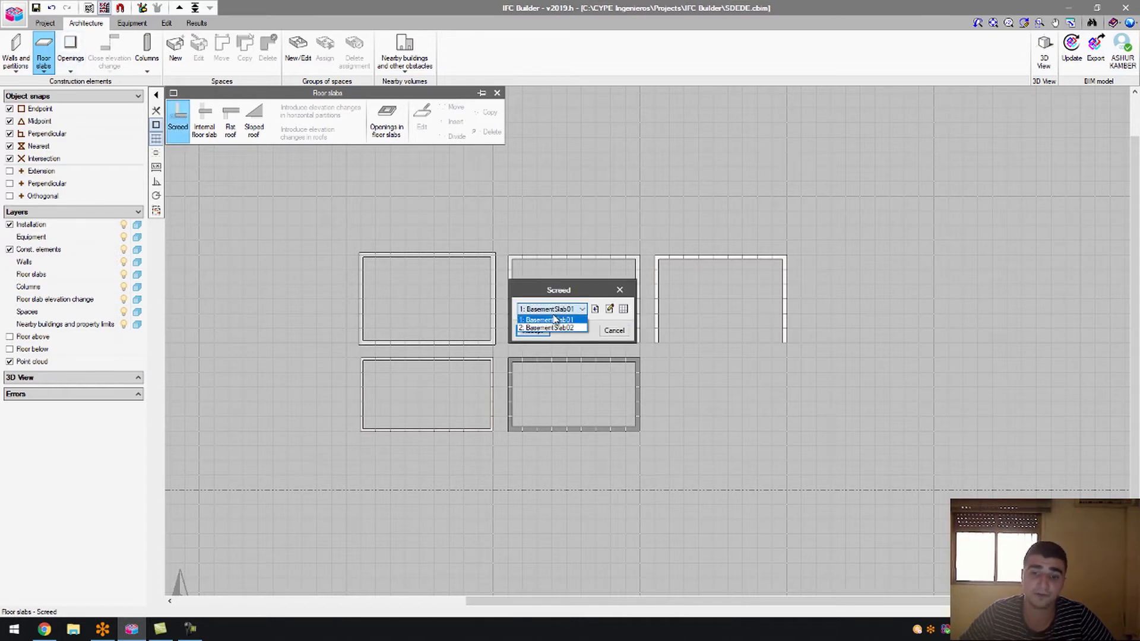
left_click(595, 311)
left_click(596, 310)
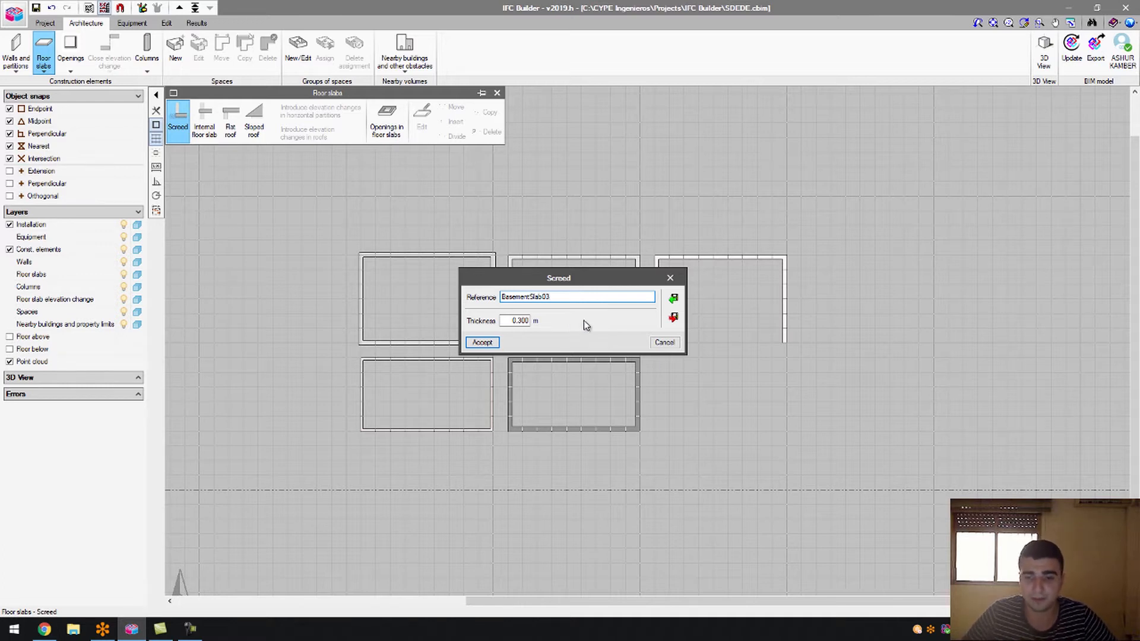
double_click(522, 321)
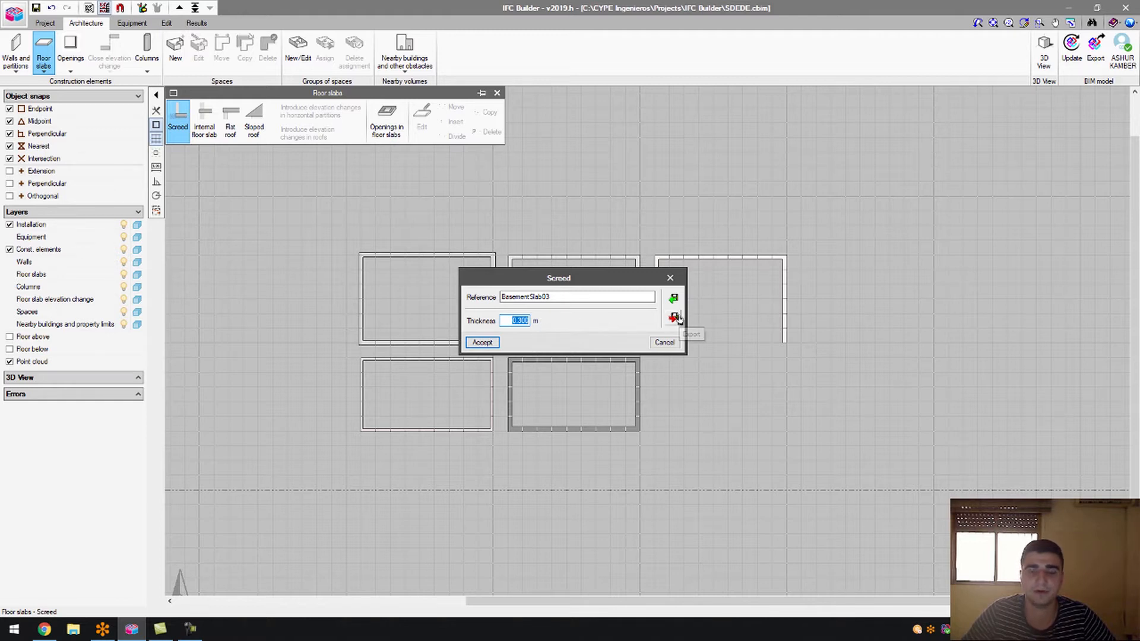
left_click(493, 343)
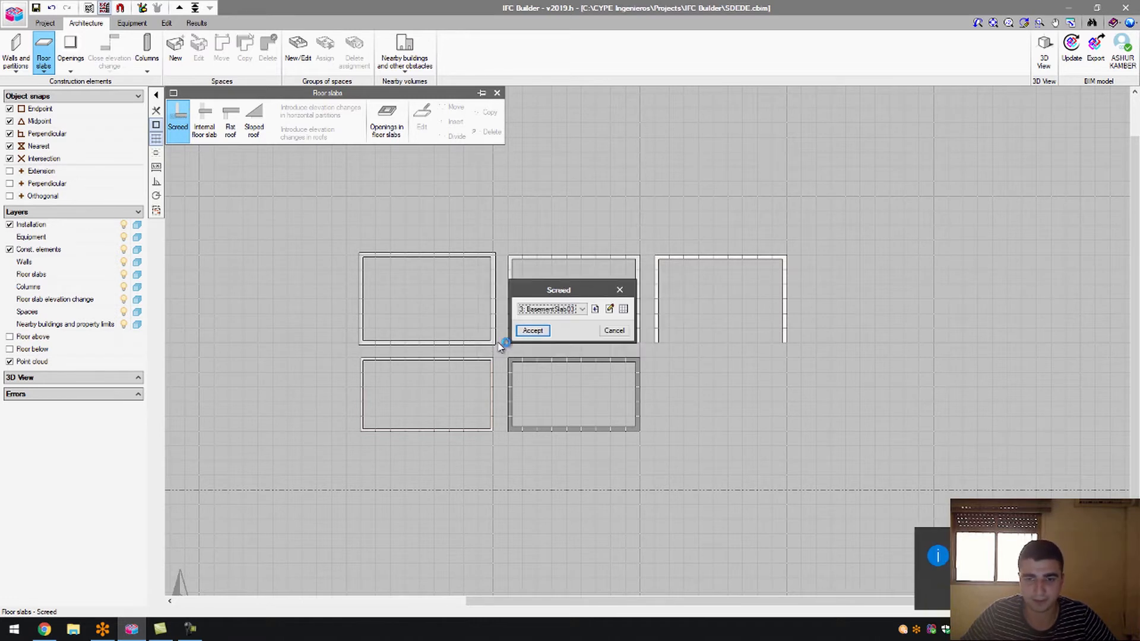
left_click(520, 330)
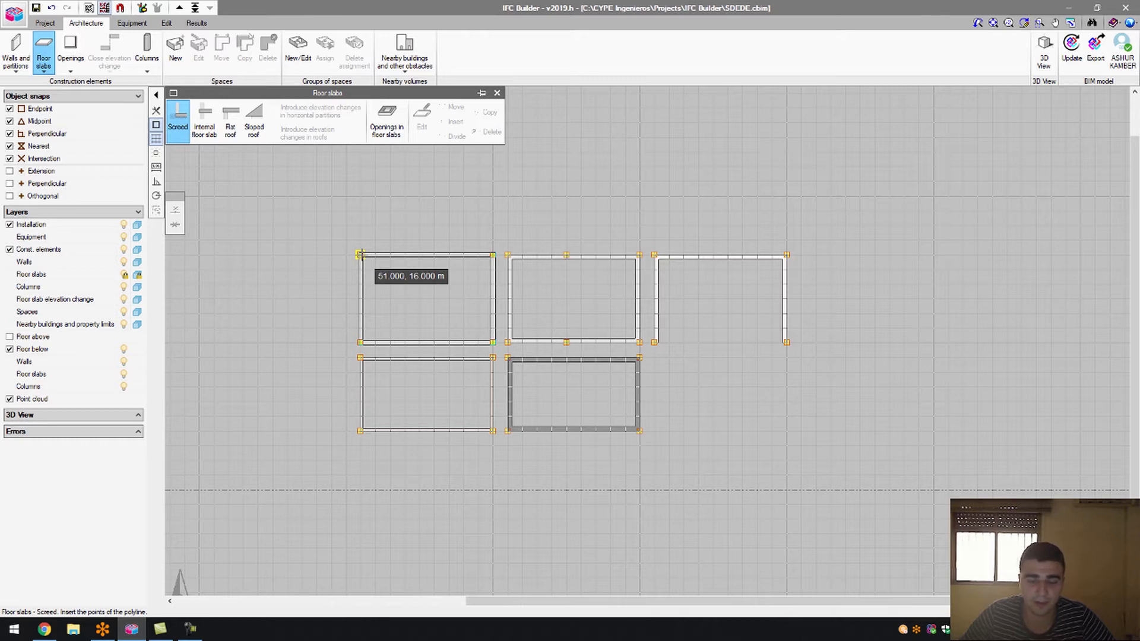
Step: Draw the screed as a closed rectangle through the four outer wall corners of the upper-left room
left_click(360, 255)
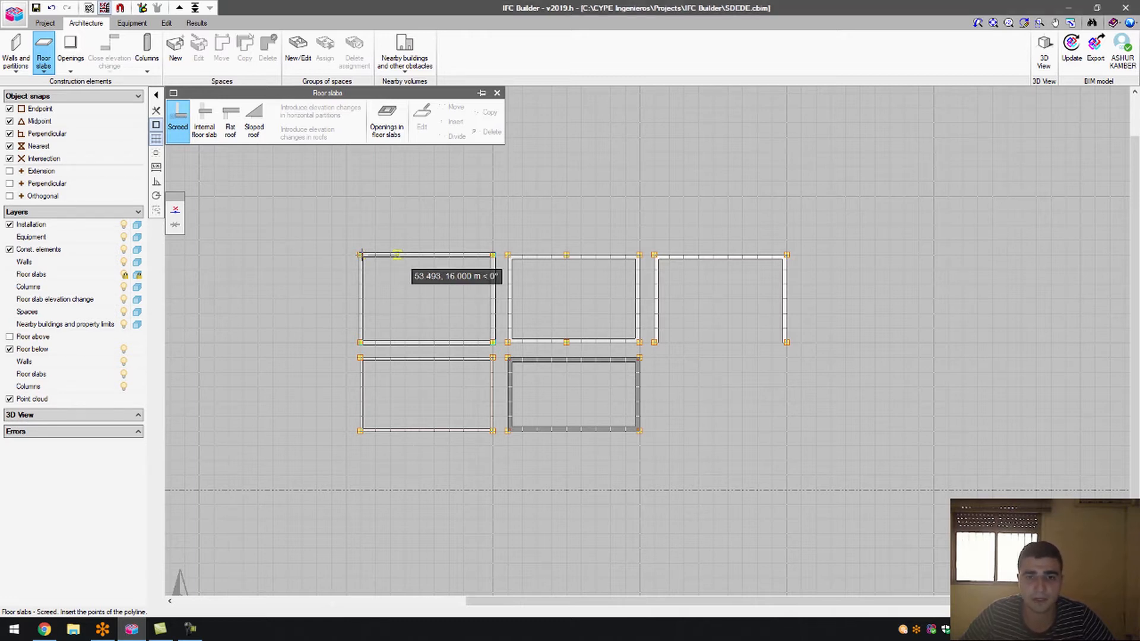
left_click(493, 254)
left_click(493, 341)
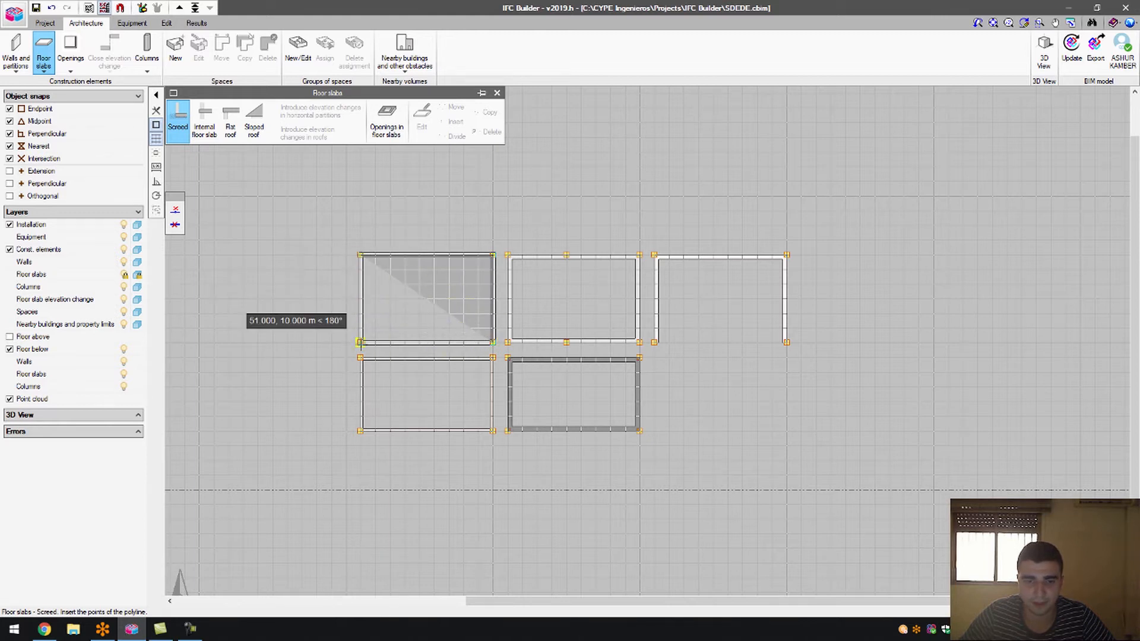
left_click(360, 342)
left_click(360, 255)
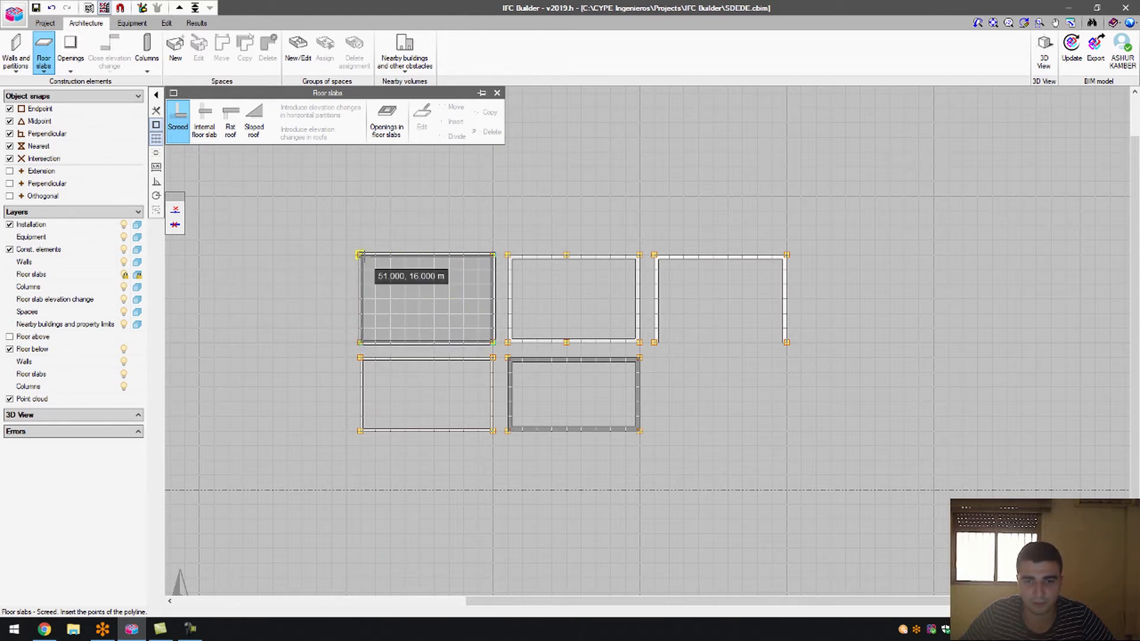
left_click(359, 255)
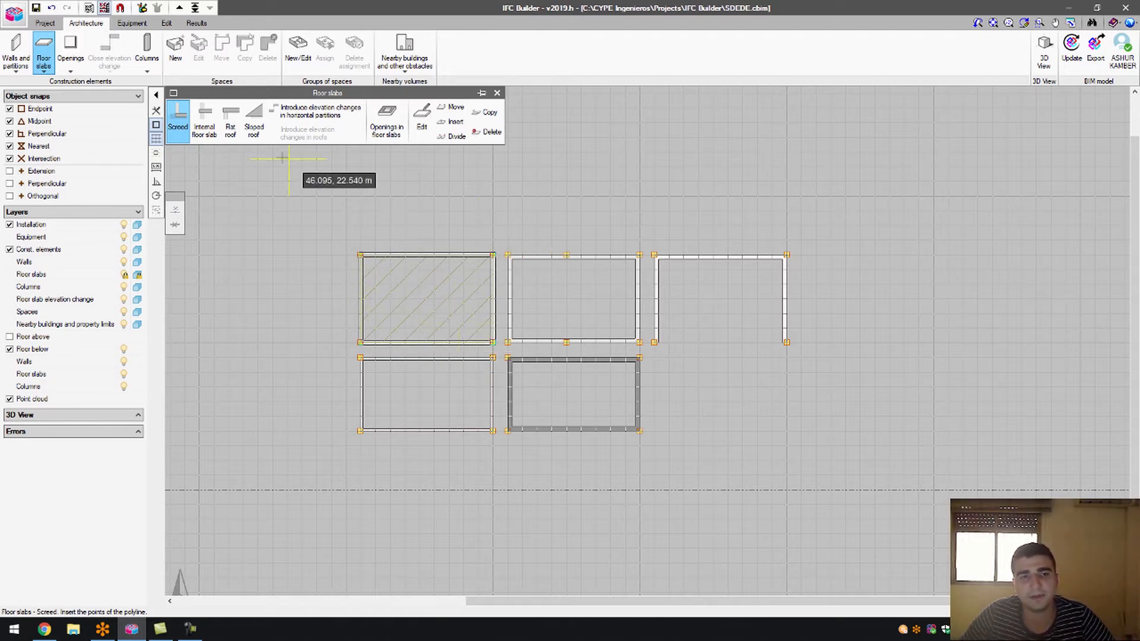
left_click(180, 136)
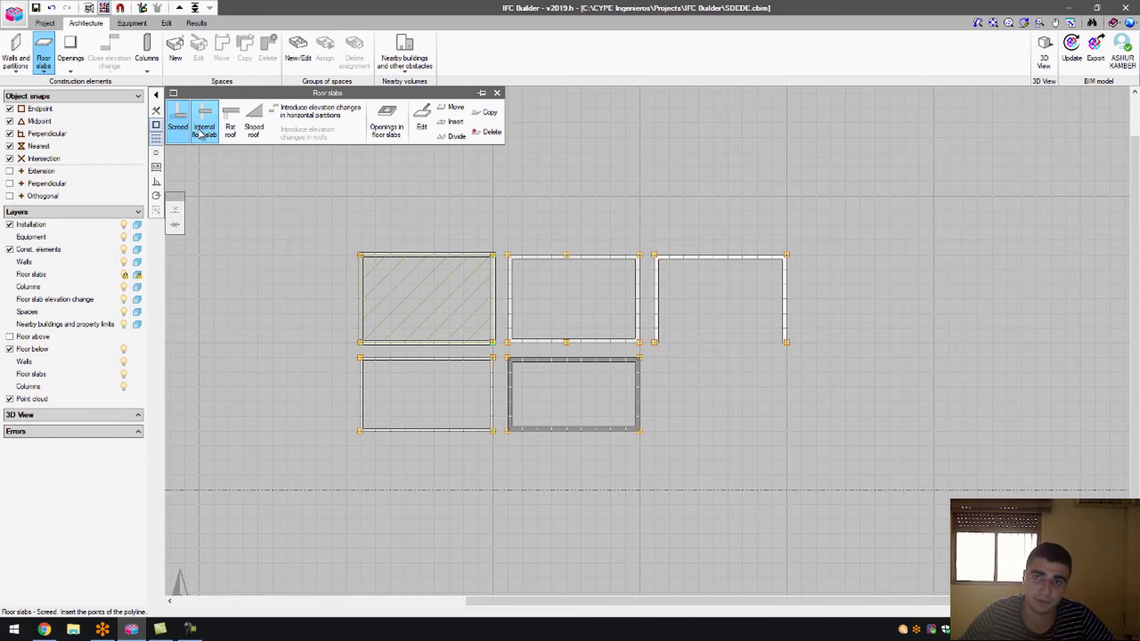
left_click(233, 132)
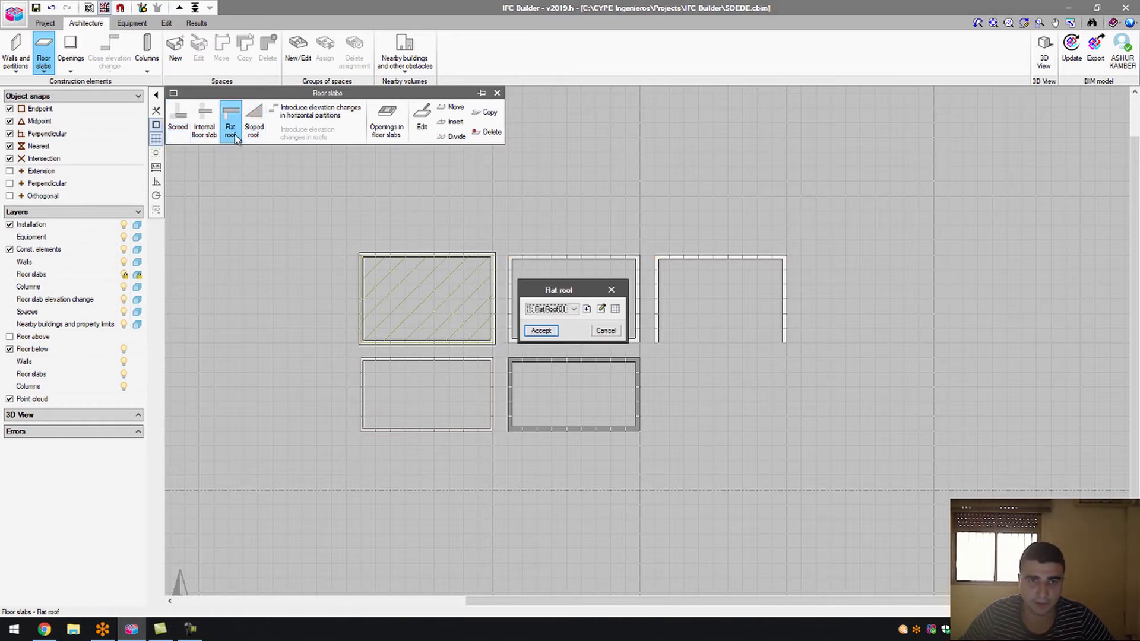
left_click(546, 332)
key("Escape")
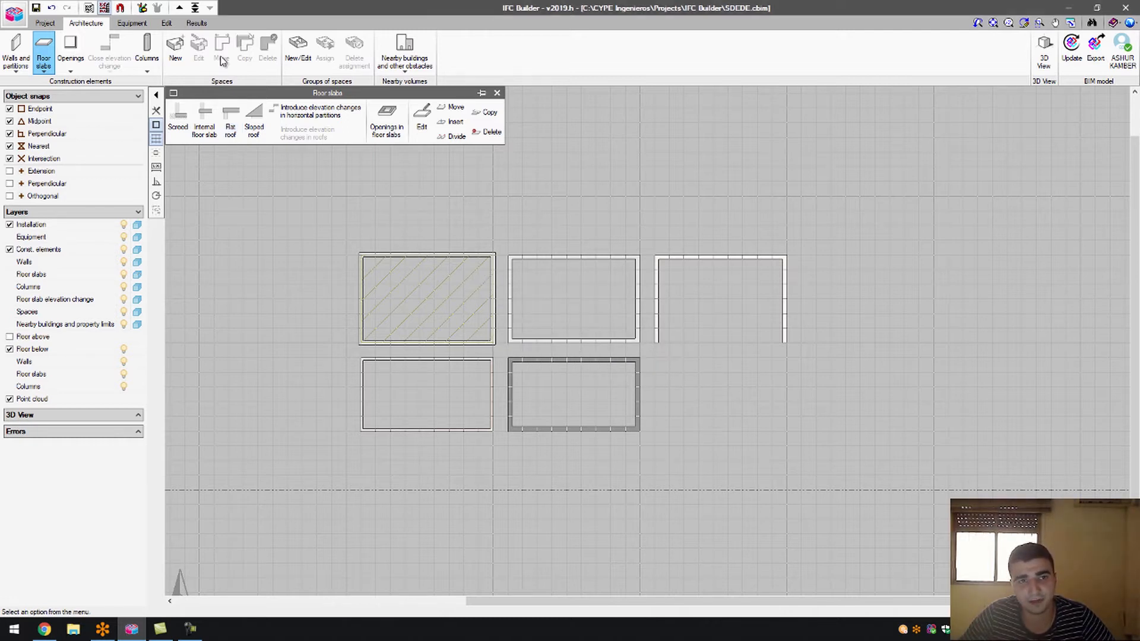
left_click(194, 8)
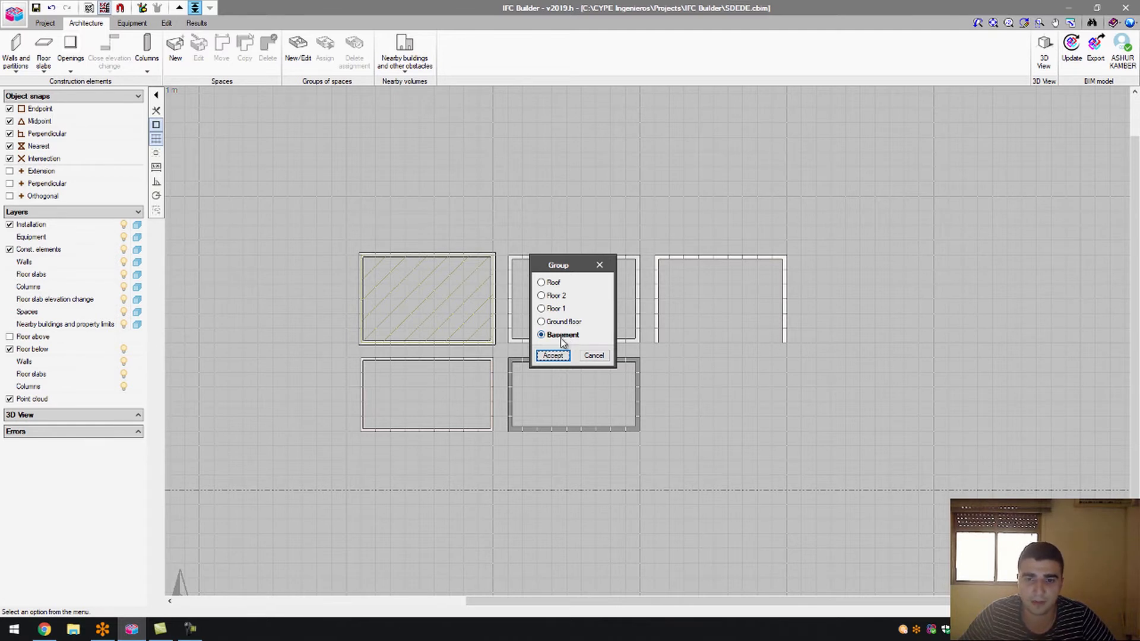
left_click(552, 355)
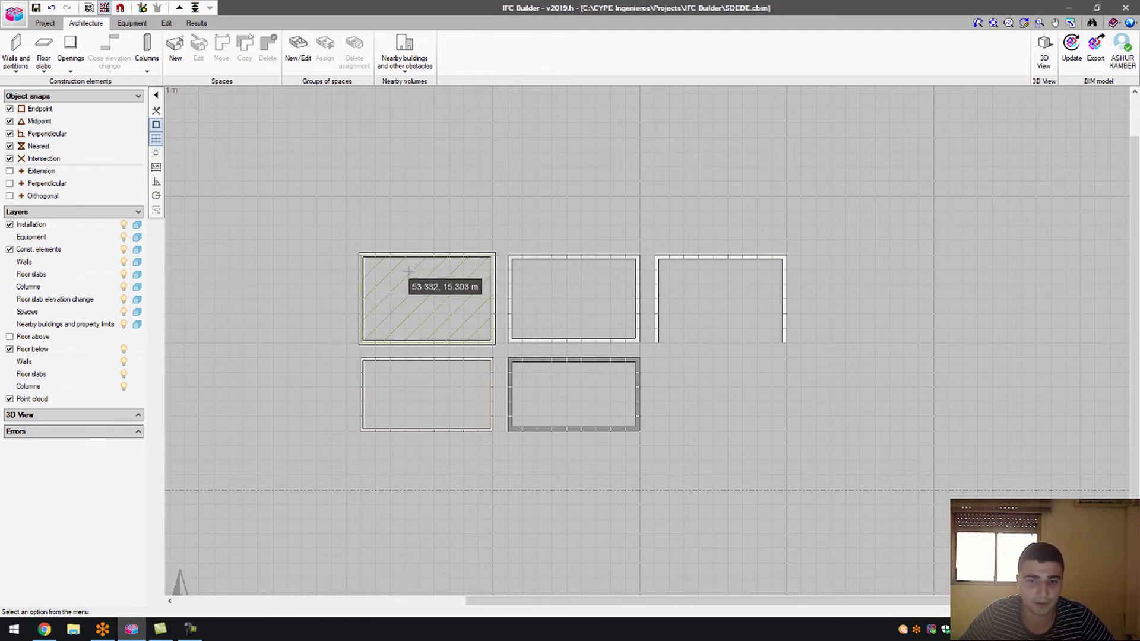
Step: Draw an internal floor slab of type IntFloorSlab01, 0.300 m thick, along the wall corners of the upper middle room
left_click(43, 50)
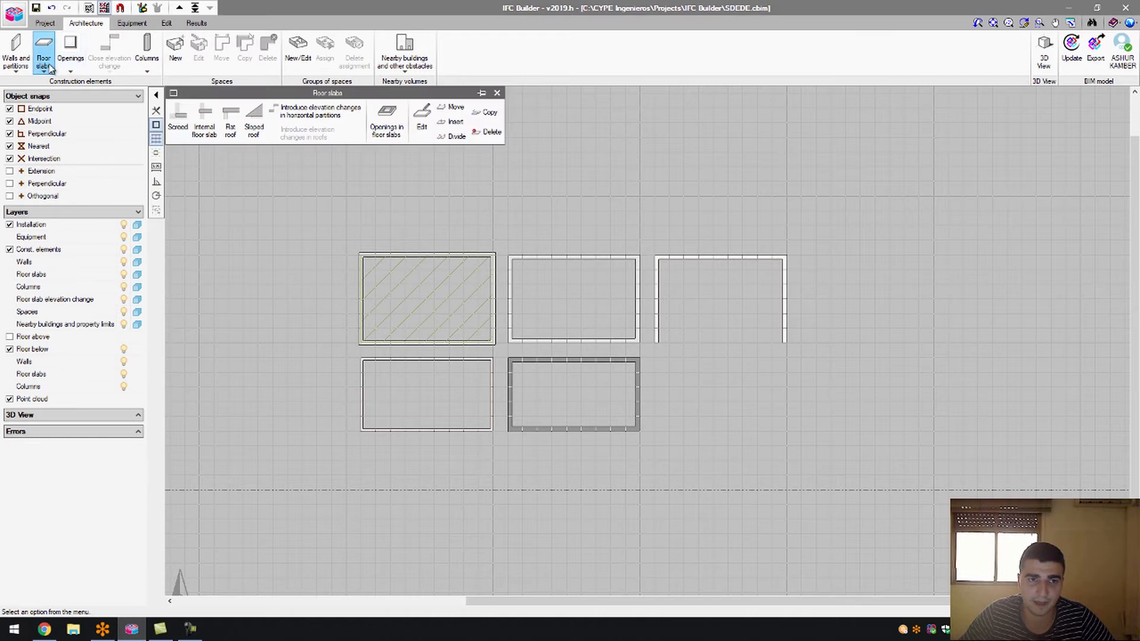
left_click(210, 137)
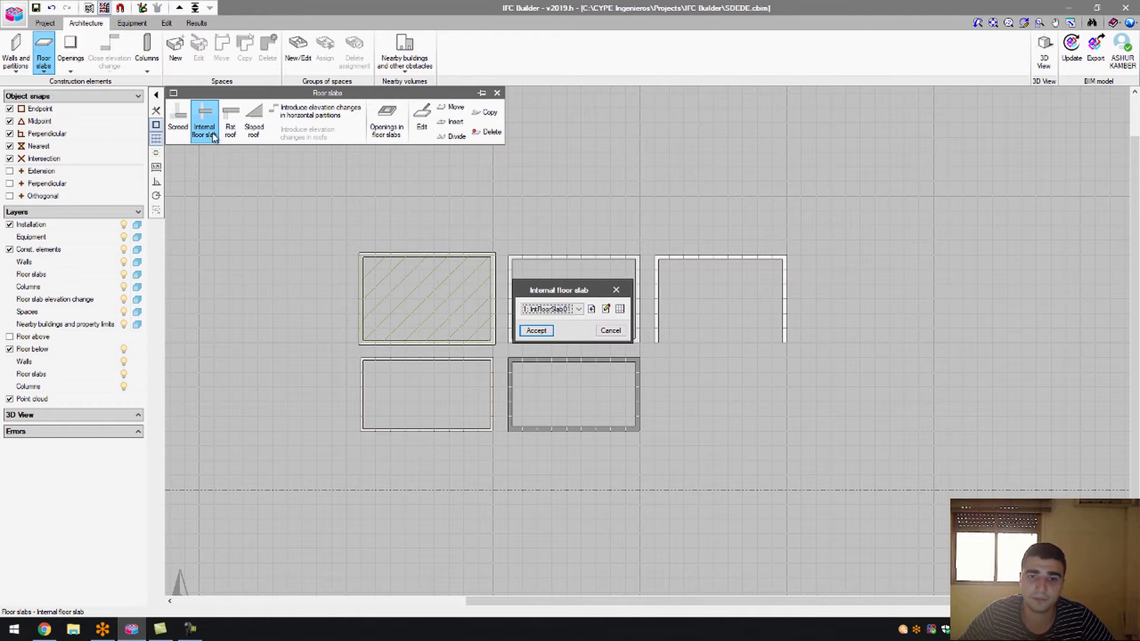
left_click(588, 312)
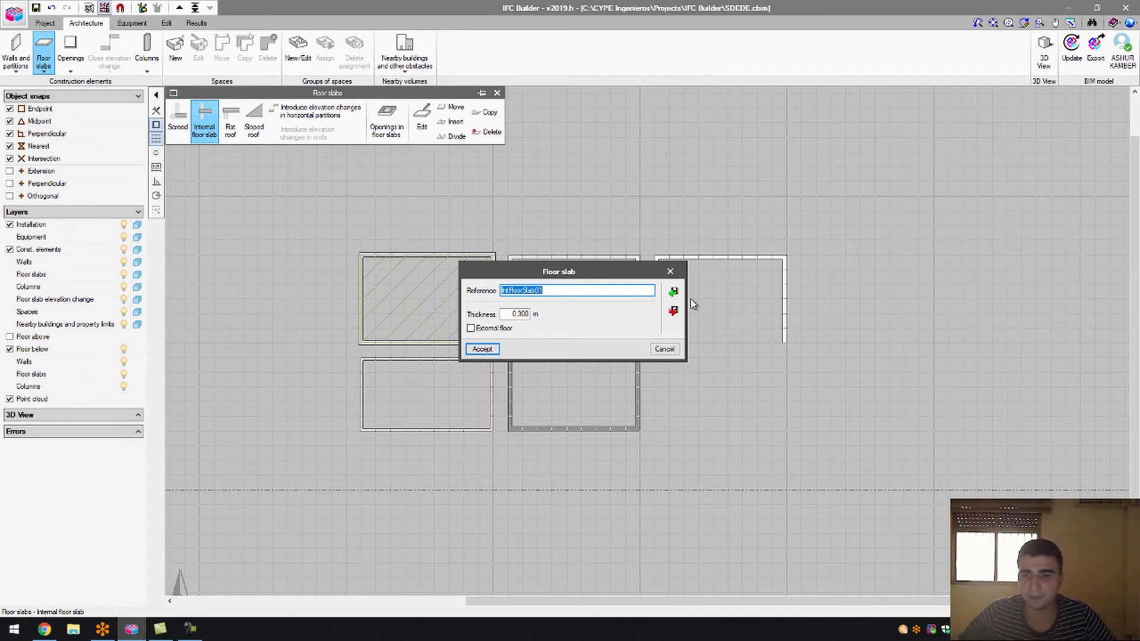
left_click(482, 349)
left_click(528, 334)
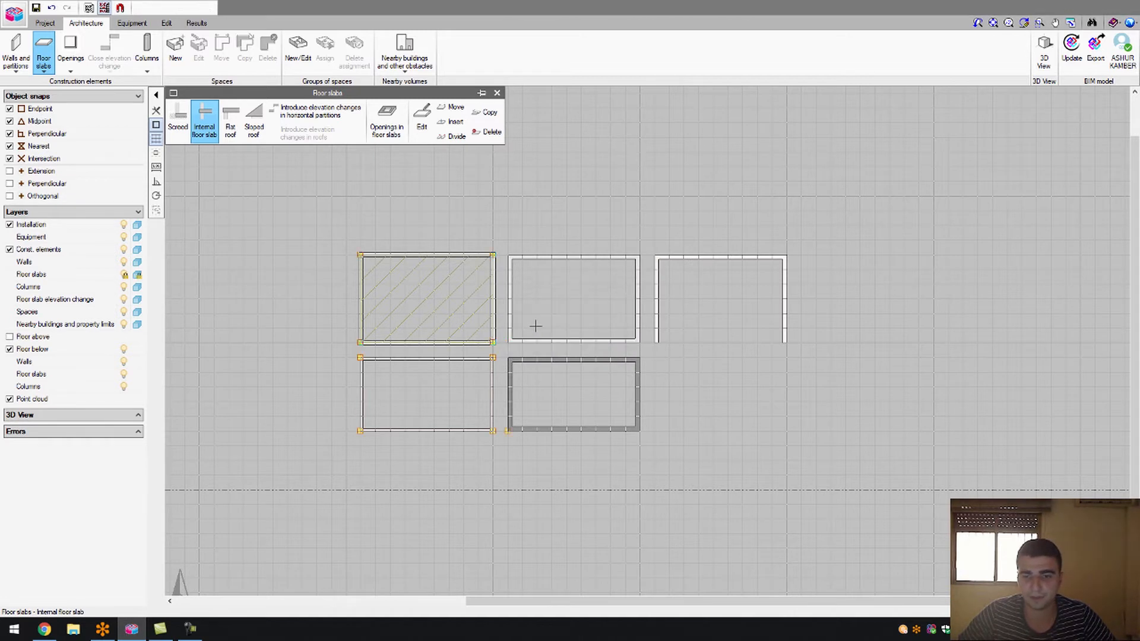
left_click(640, 254)
left_click(639, 343)
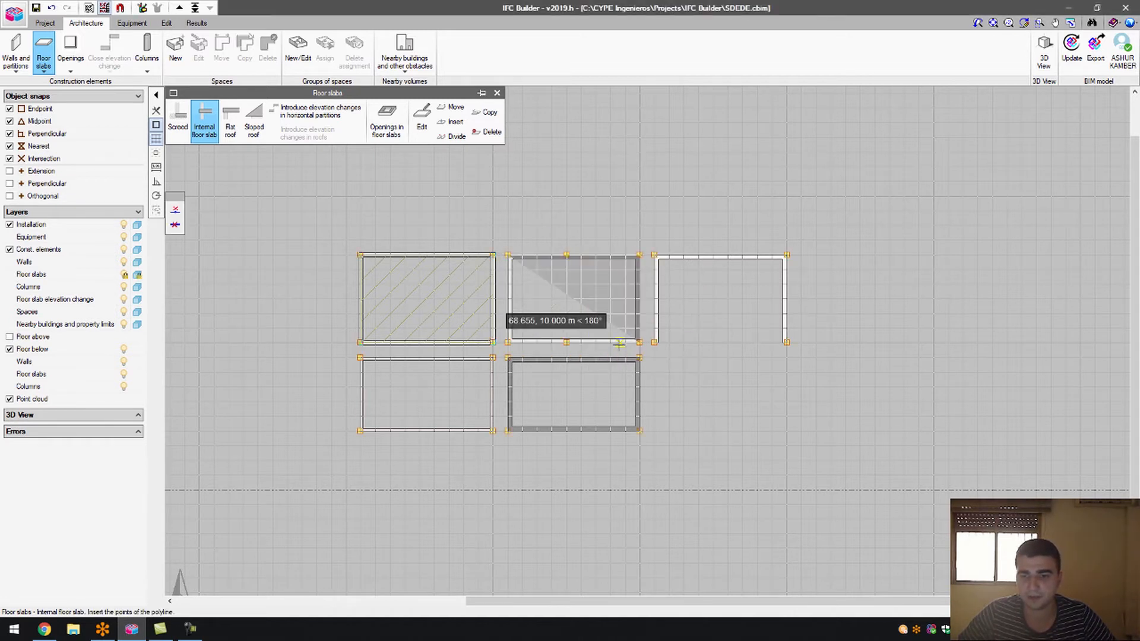
left_click(508, 343)
left_click(508, 254)
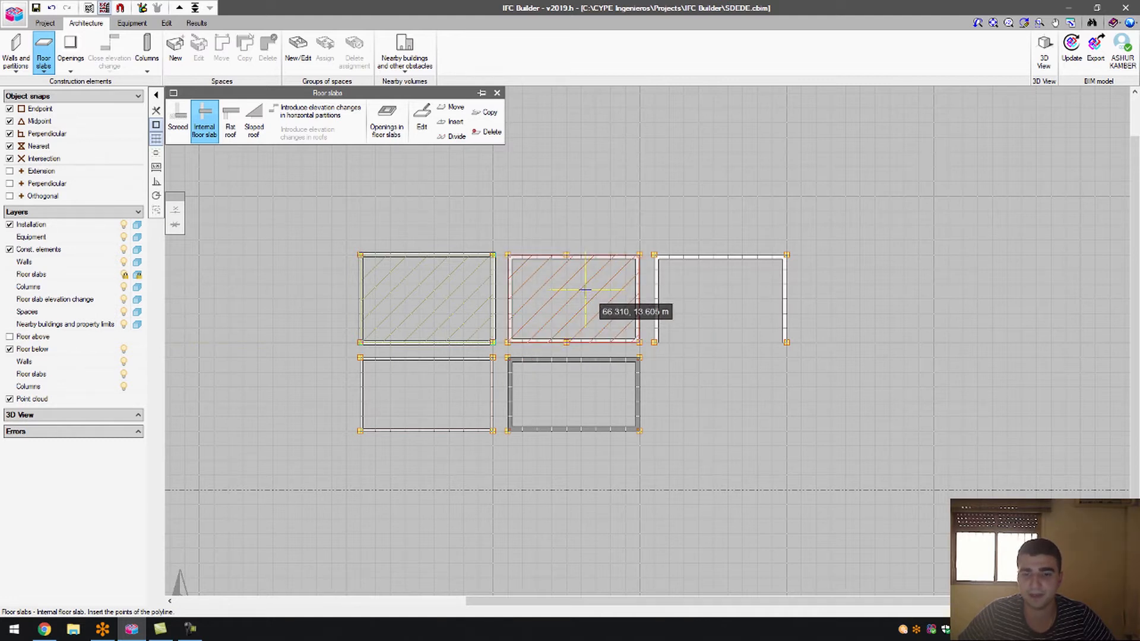
Step: Examine how the edges of the screed and the internal floor slab line up with the walls of the two rooms
scroll(496, 281, "up", 4)
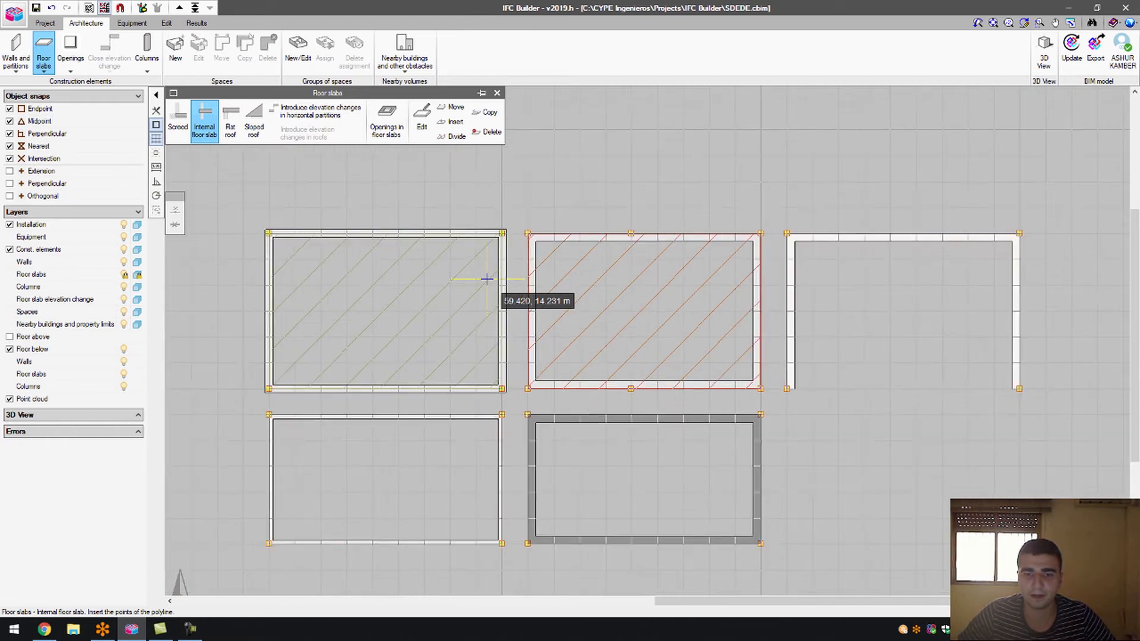
scroll(498, 281, "up", 6)
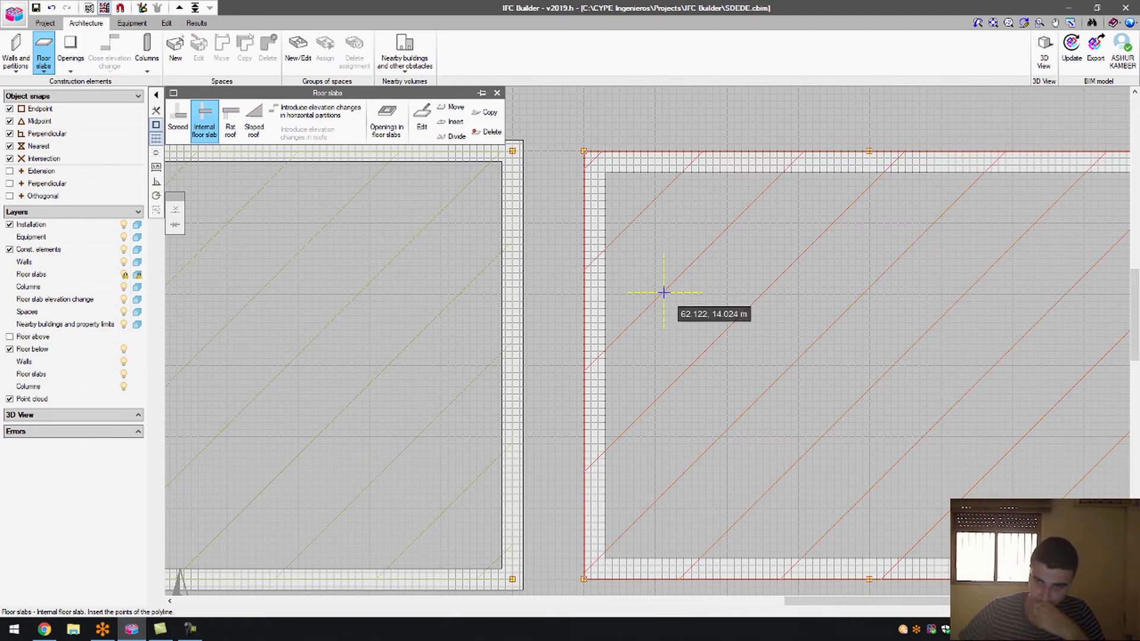
scroll(656, 286, "down", 2)
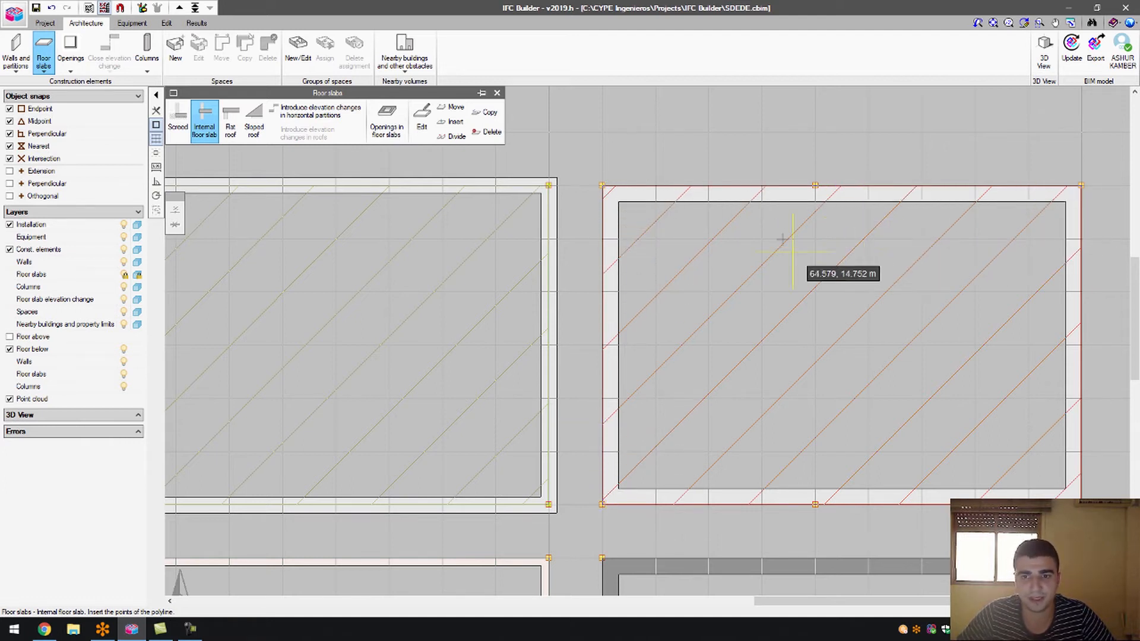
scroll(798, 303, "down", 2)
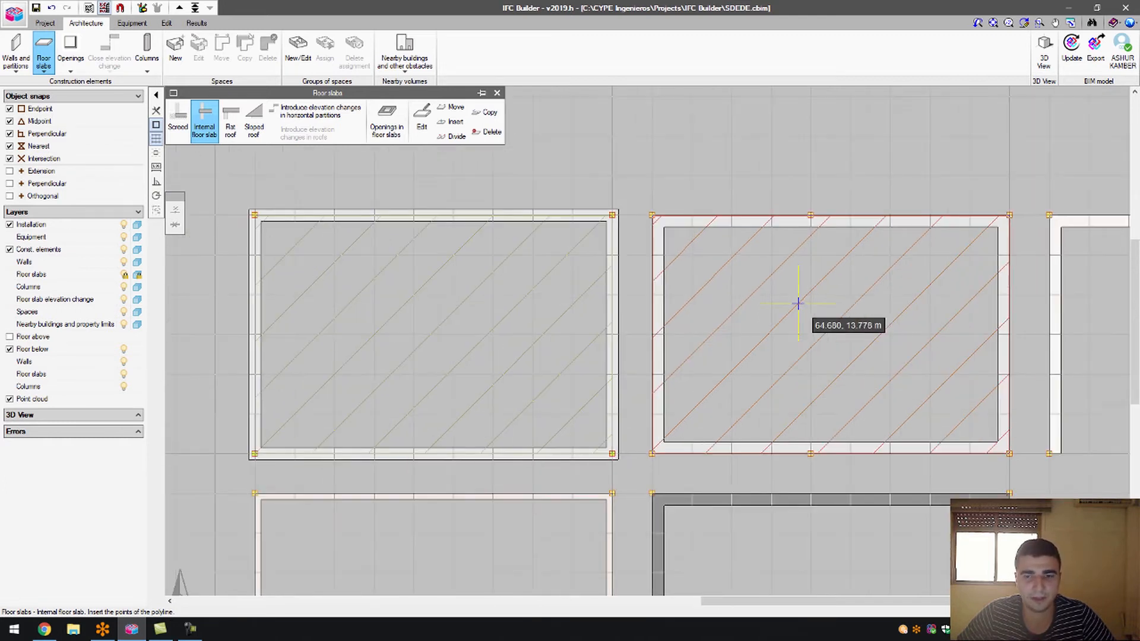
scroll(797, 304, "down", 3)
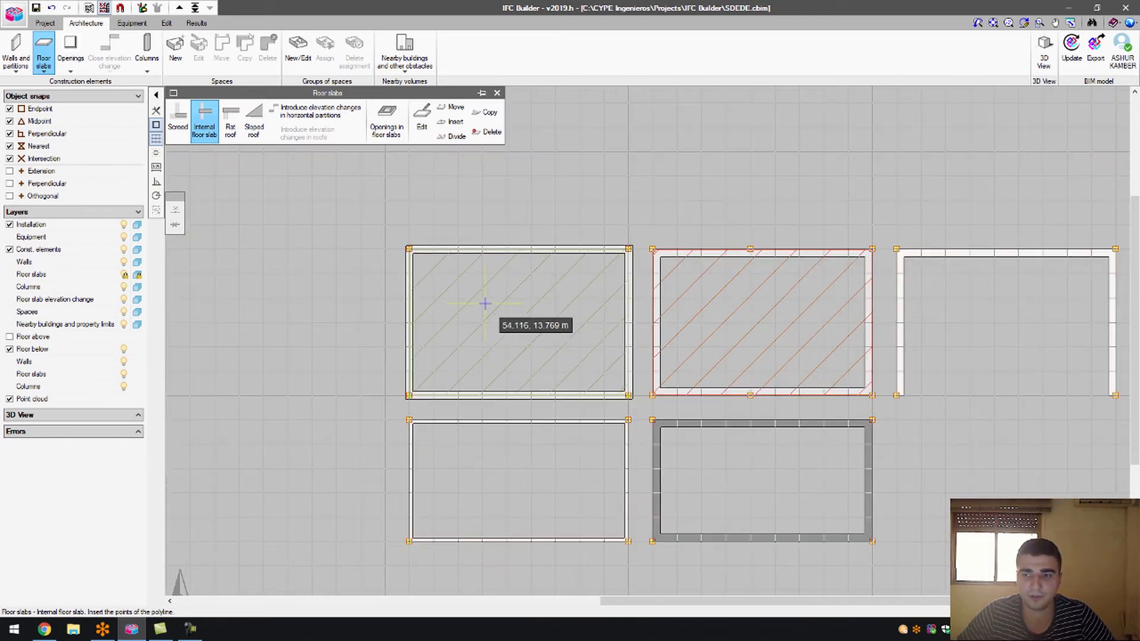
scroll(485, 303, "down", 3)
scroll(581, 369, "up", 2)
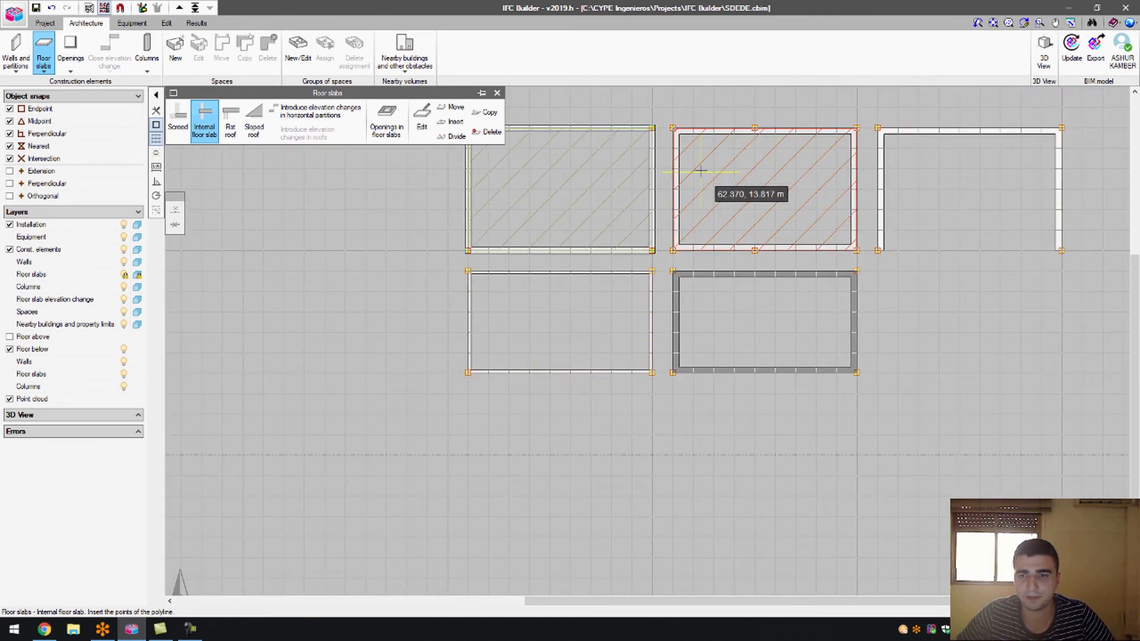
Step: Review the definition of the FlatRoof01 type and choose it for a new flat roof
left_click(229, 135)
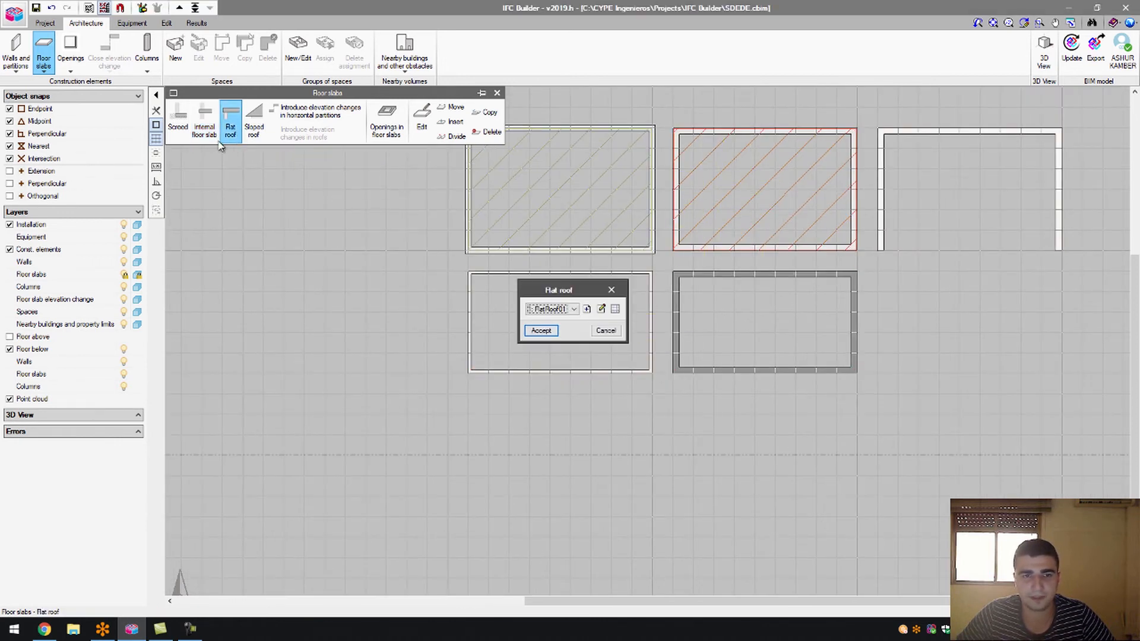
left_click(575, 309)
left_click(574, 309)
left_click(587, 309)
left_click(667, 342)
left_click(597, 310)
left_click(482, 342)
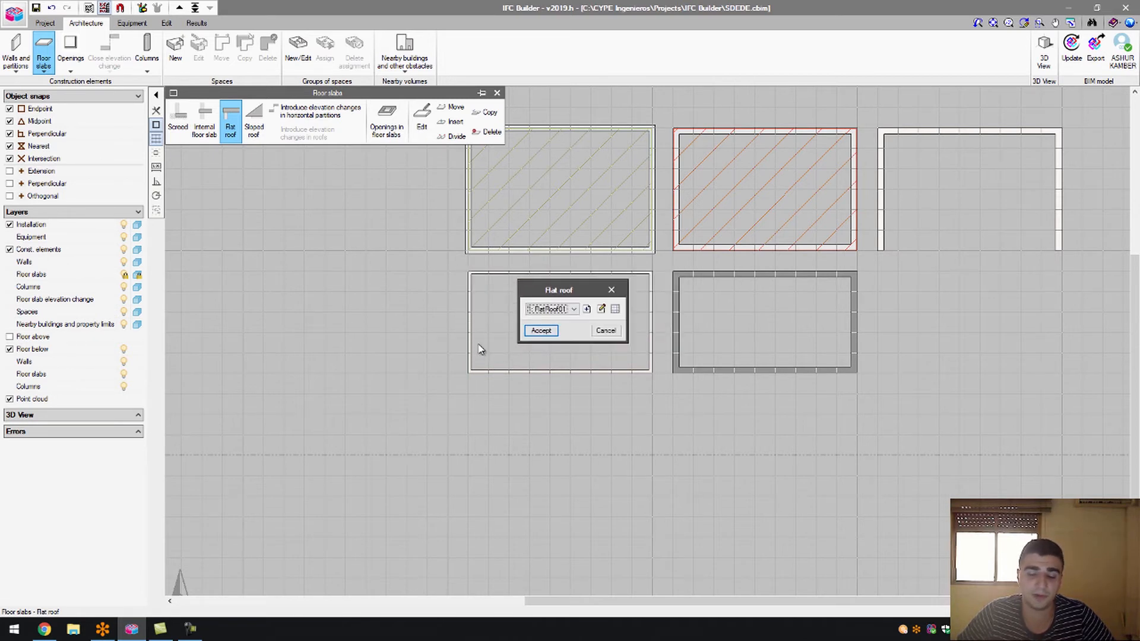
left_click(539, 331)
Step: Draw the flat roof as a closed rectangle through the four wall corners of the lower-left room
left_click(468, 271)
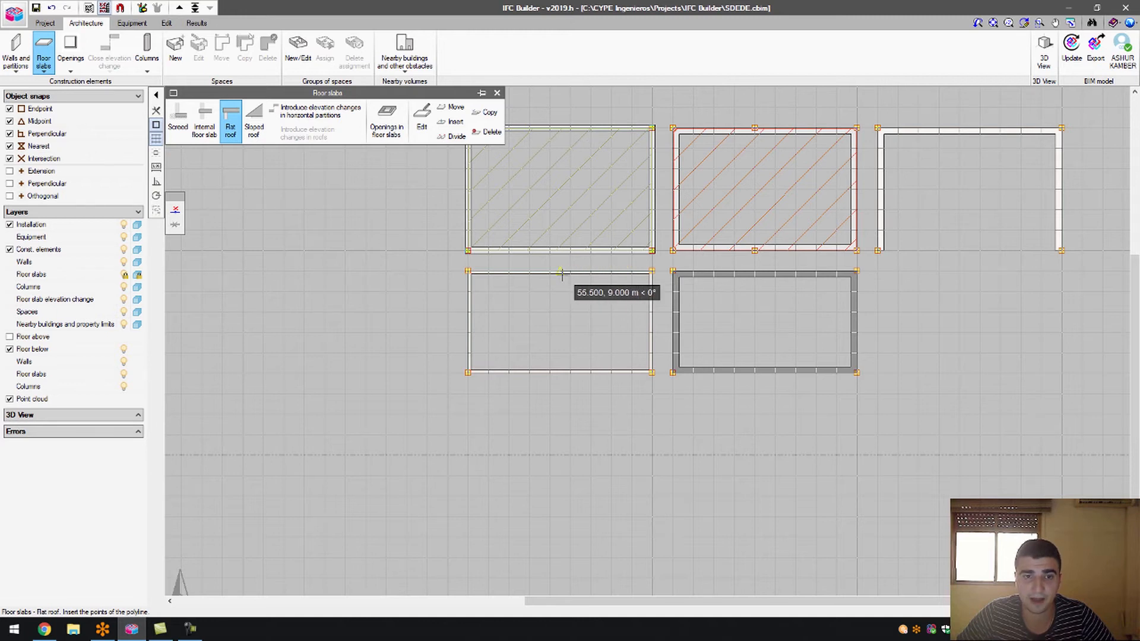
left_click(652, 271)
left_click(651, 373)
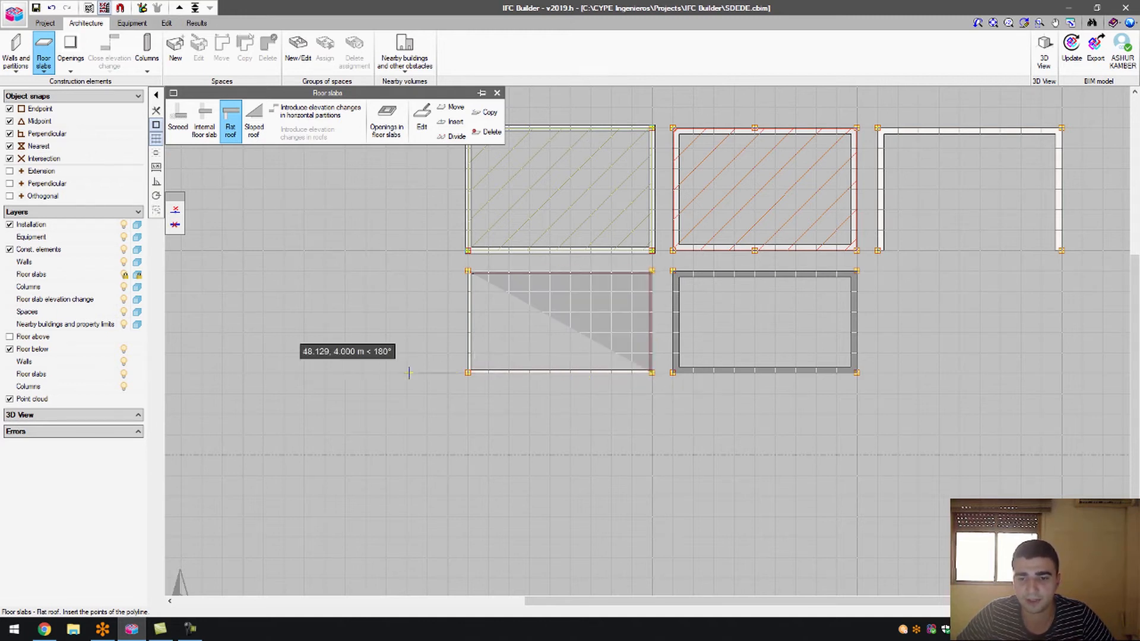
left_click(468, 373)
left_click(467, 271)
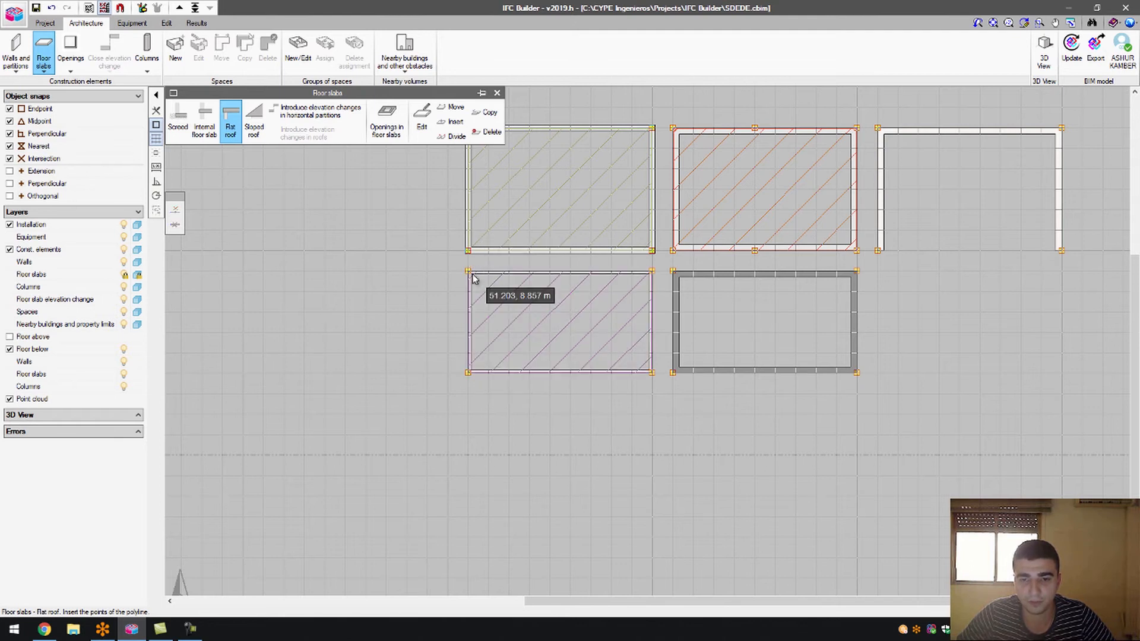
scroll(474, 301, "up", 3)
scroll(475, 302, "up", 4)
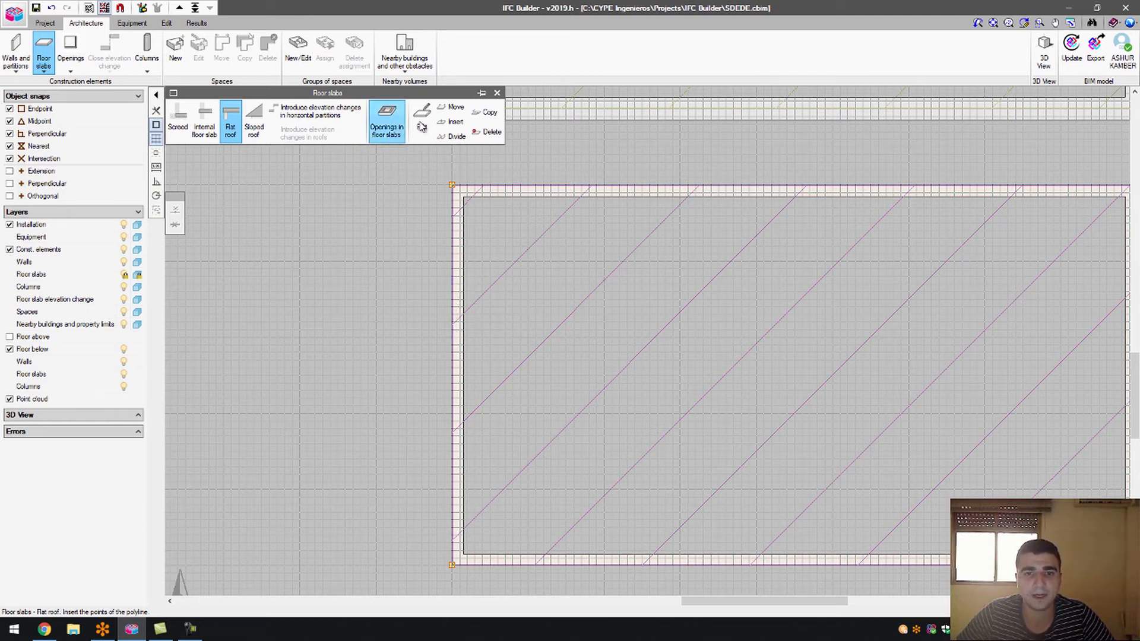
left_click(454, 121)
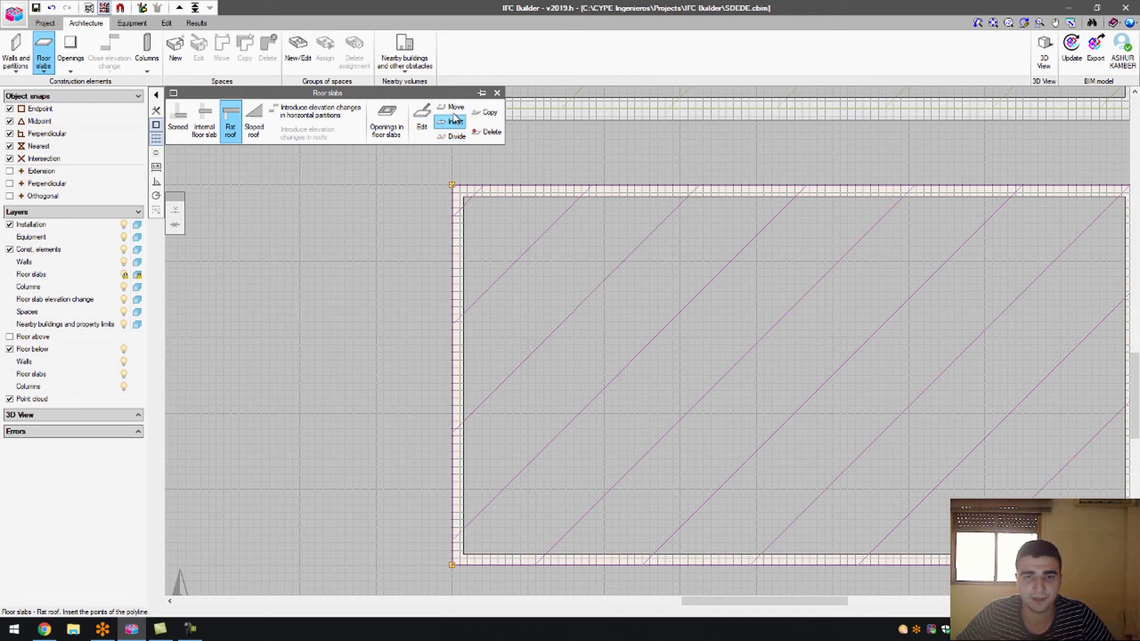
Step: Move all four edges of the lower-left room's flat roof from the outer to the inner wall faces
left_click(451, 106)
left_click(453, 263)
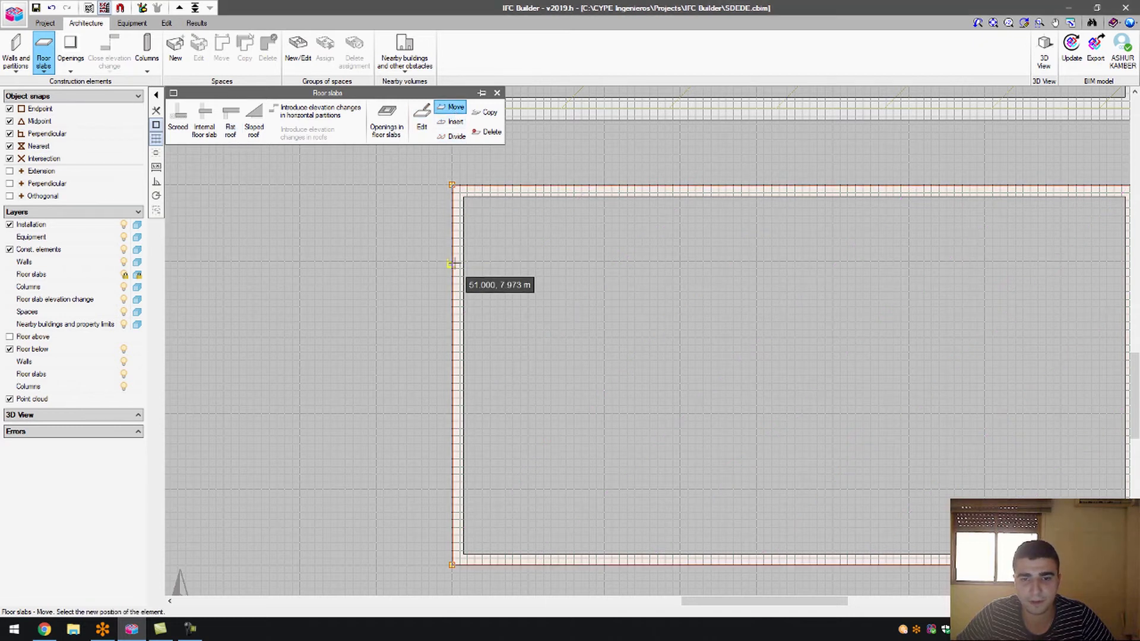
left_click(463, 264)
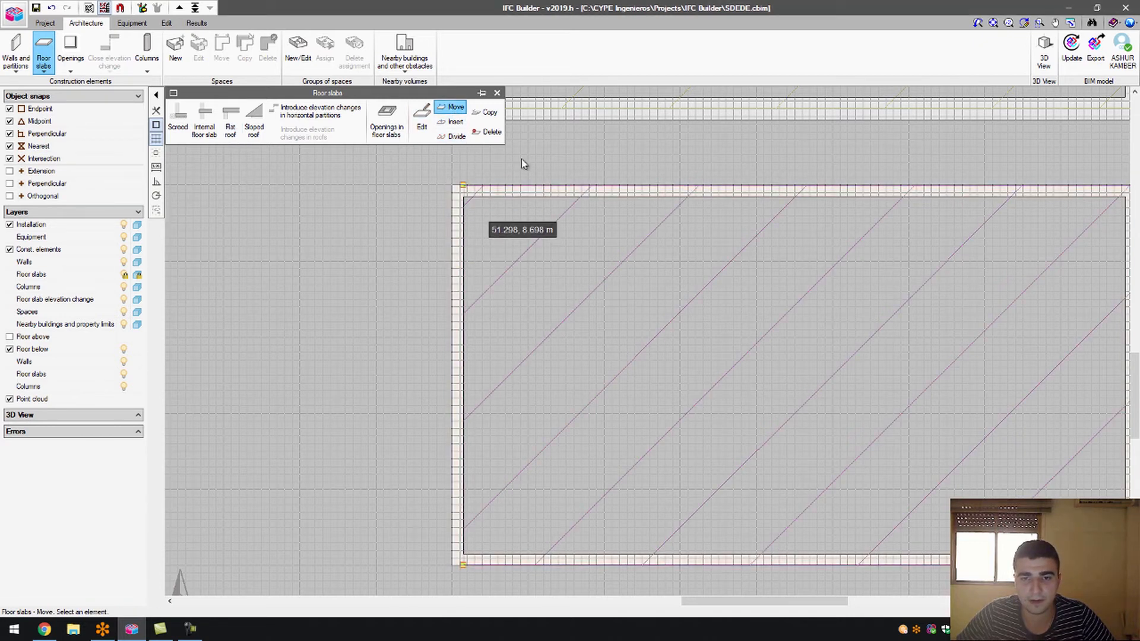
left_click(688, 186)
left_click(690, 196)
scroll(361, 203, "down", 3)
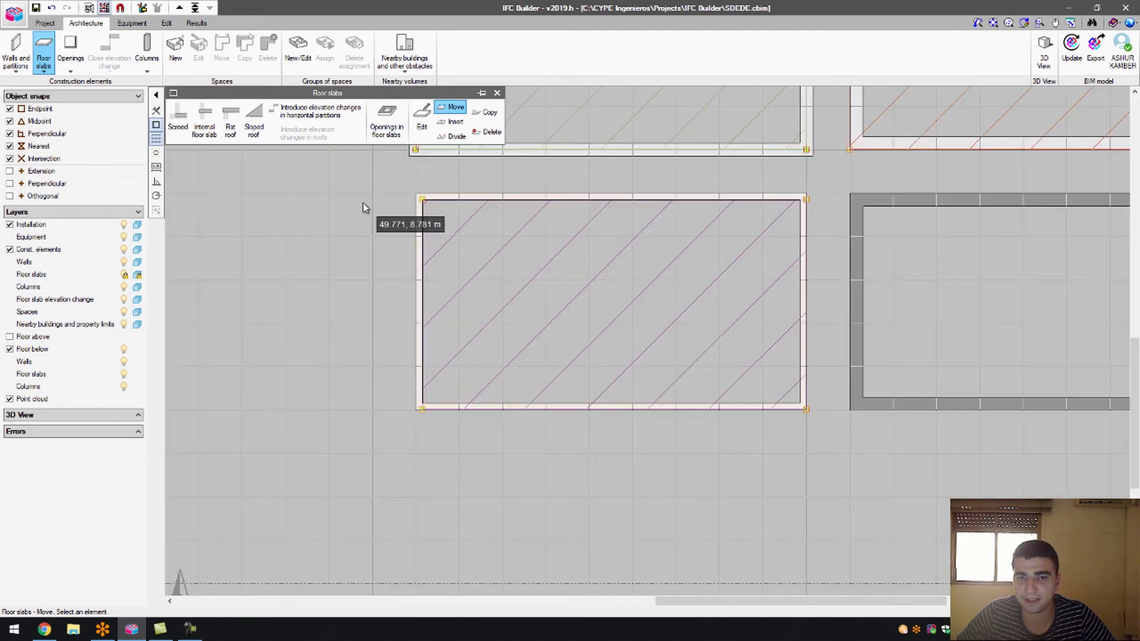
left_click(800, 238)
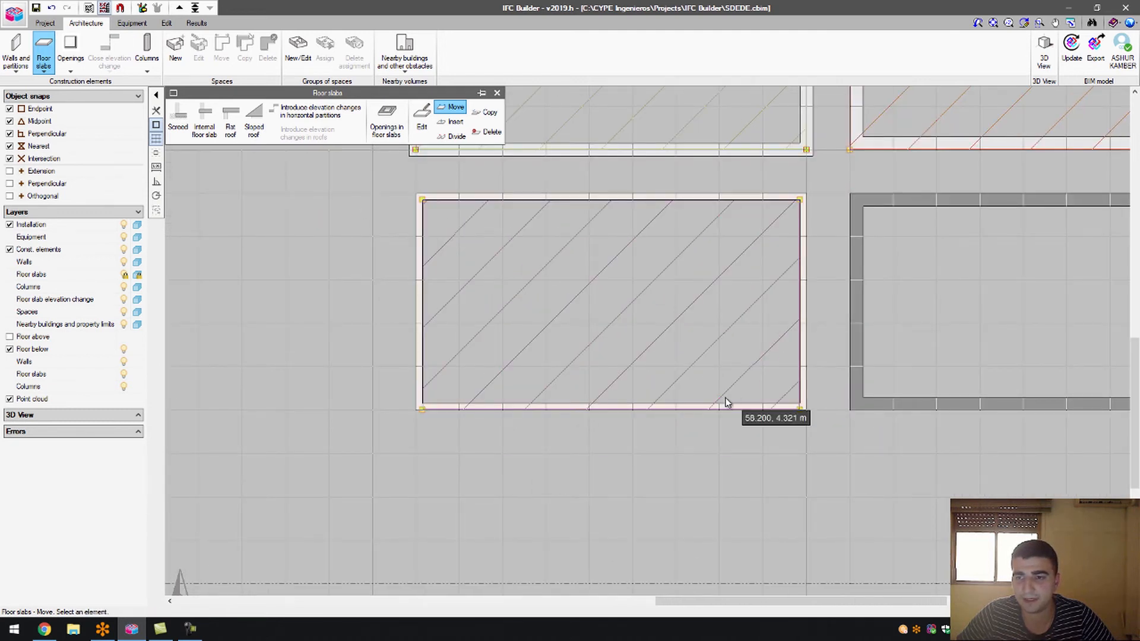
left_click(704, 409)
scroll(697, 410, "up", 3)
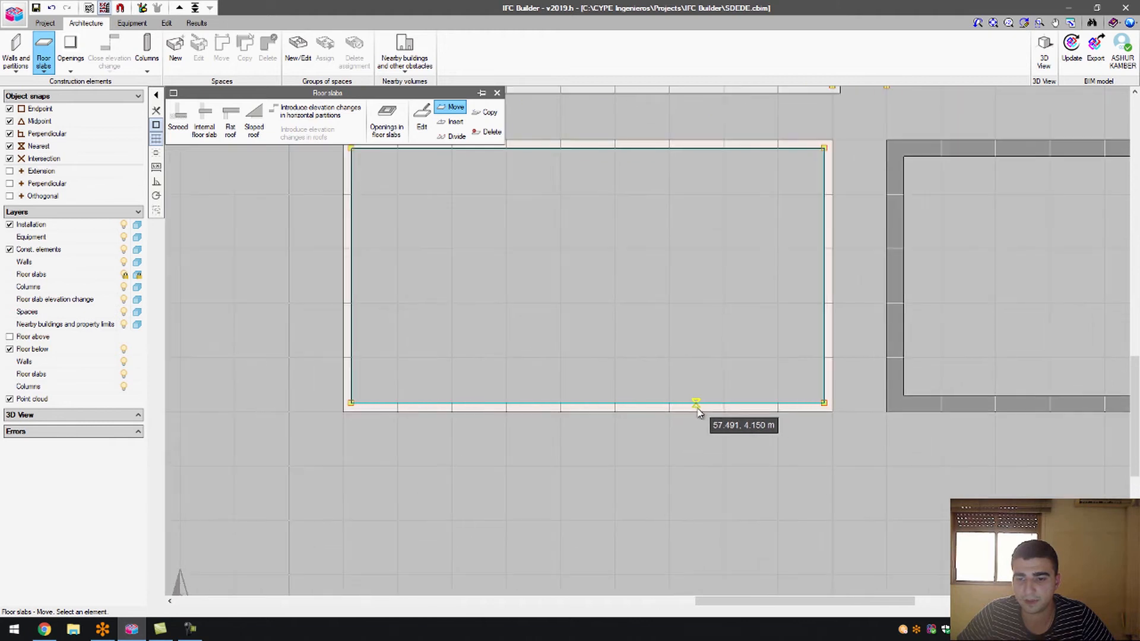
scroll(695, 410, "down", 3)
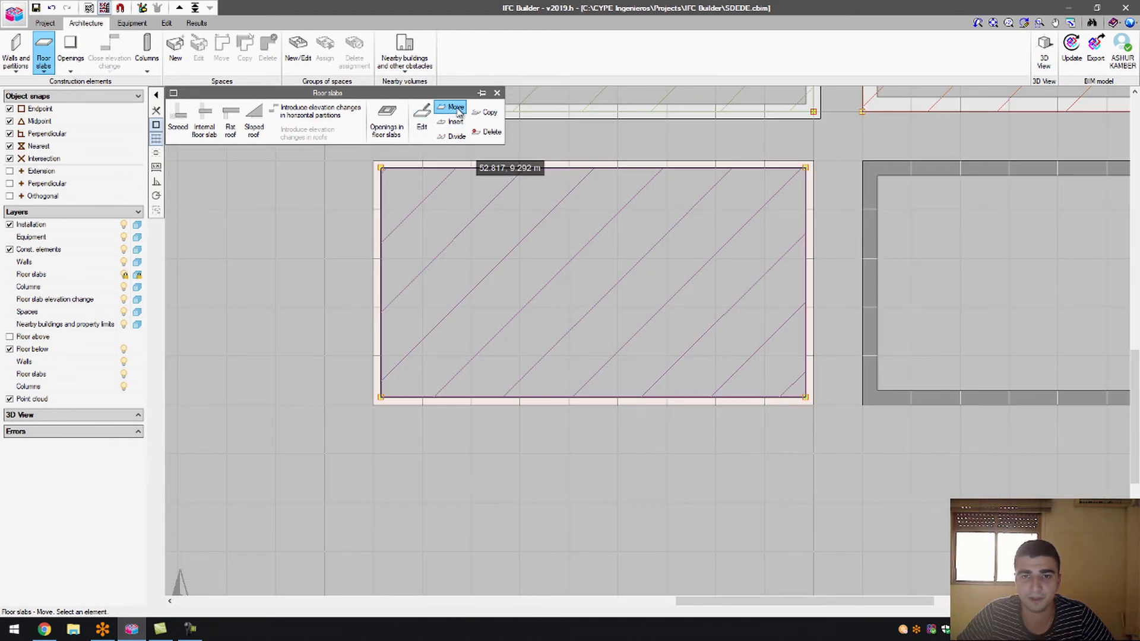
Step: Open the flat roof in the lower-left room for editing to review its type settings
left_click(422, 118)
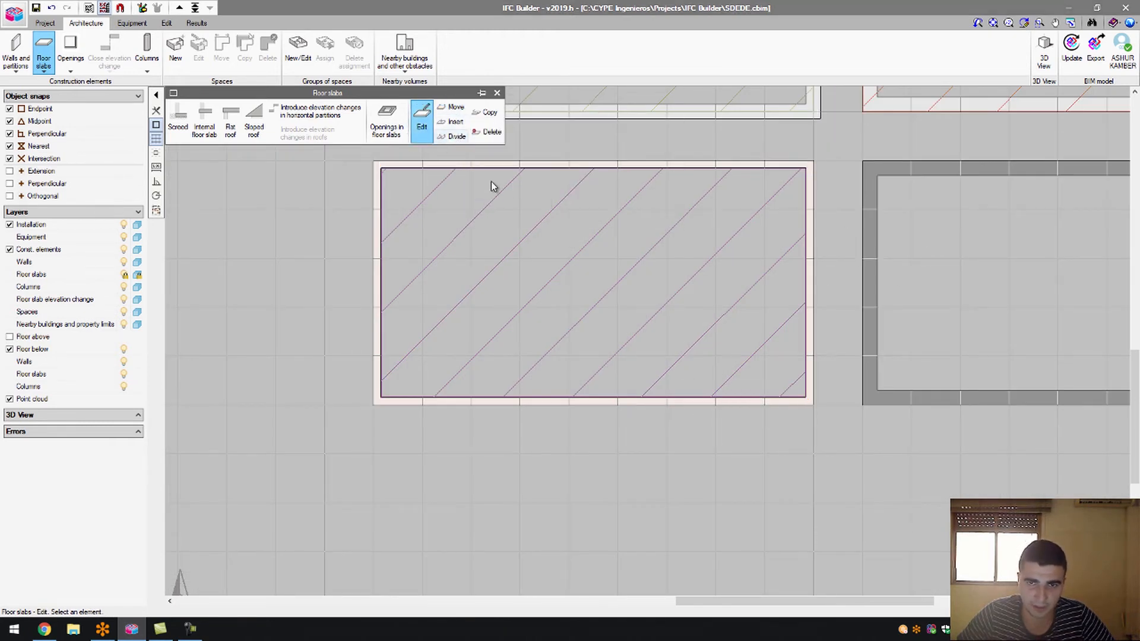
left_click(491, 174)
left_click(613, 364)
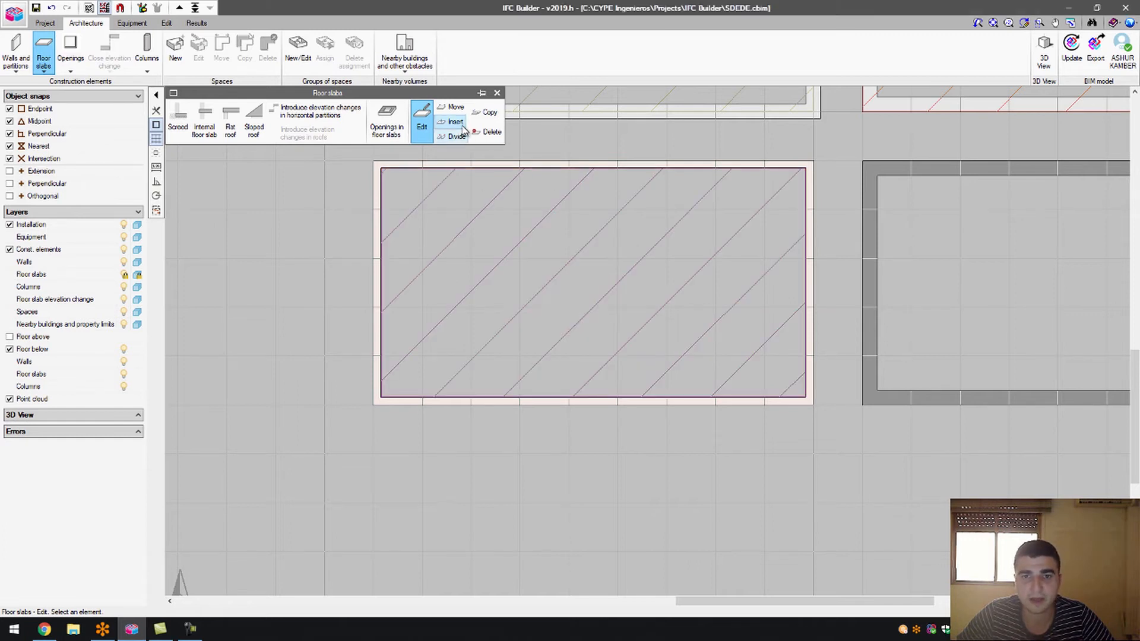
Step: Insert a point on the flat roof's upper edge and try to divide the roof vertically from that point
left_click(450, 121)
left_click(487, 169)
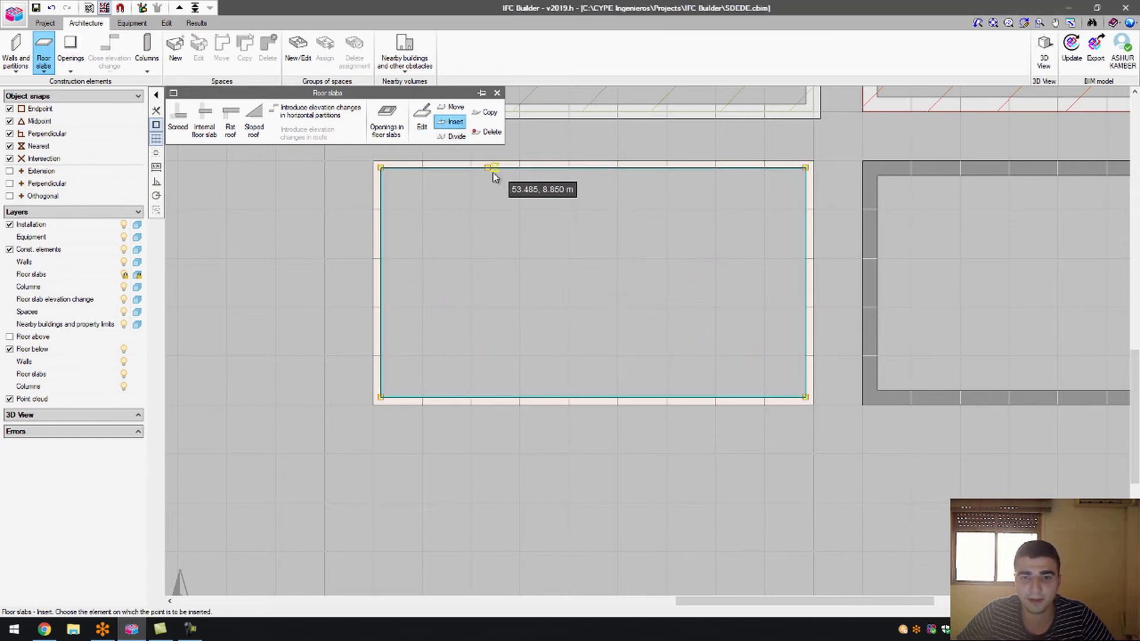
left_click(451, 136)
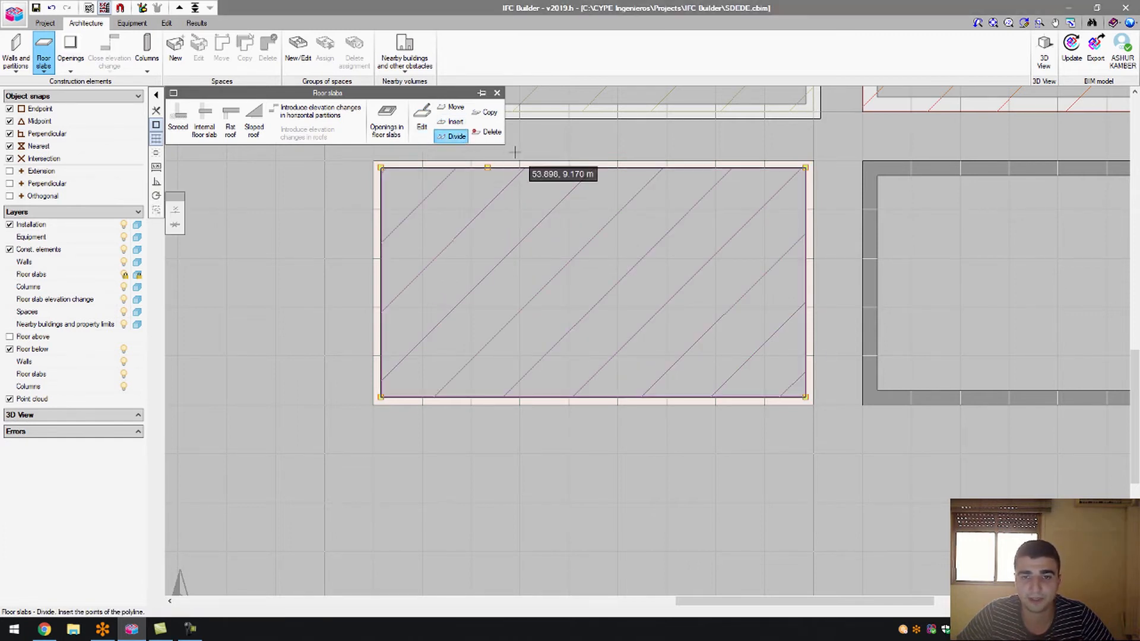
left_click(487, 168)
left_click(488, 397)
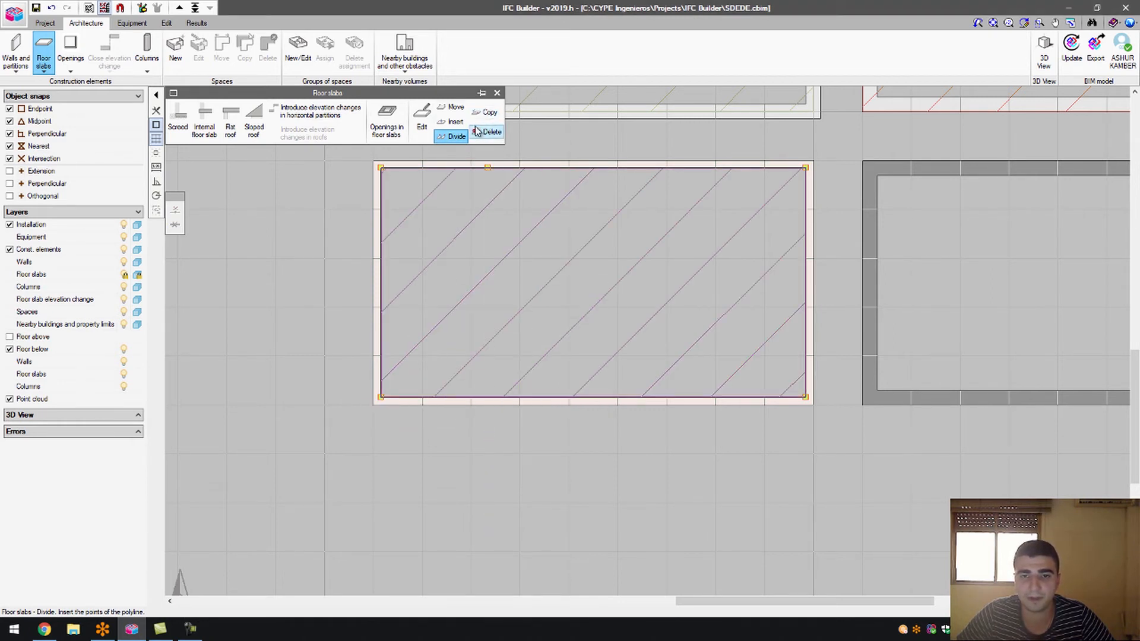
Step: Insert a point on the flat roof's lower edge and divide the roof with a vertical line through it
left_click(454, 122)
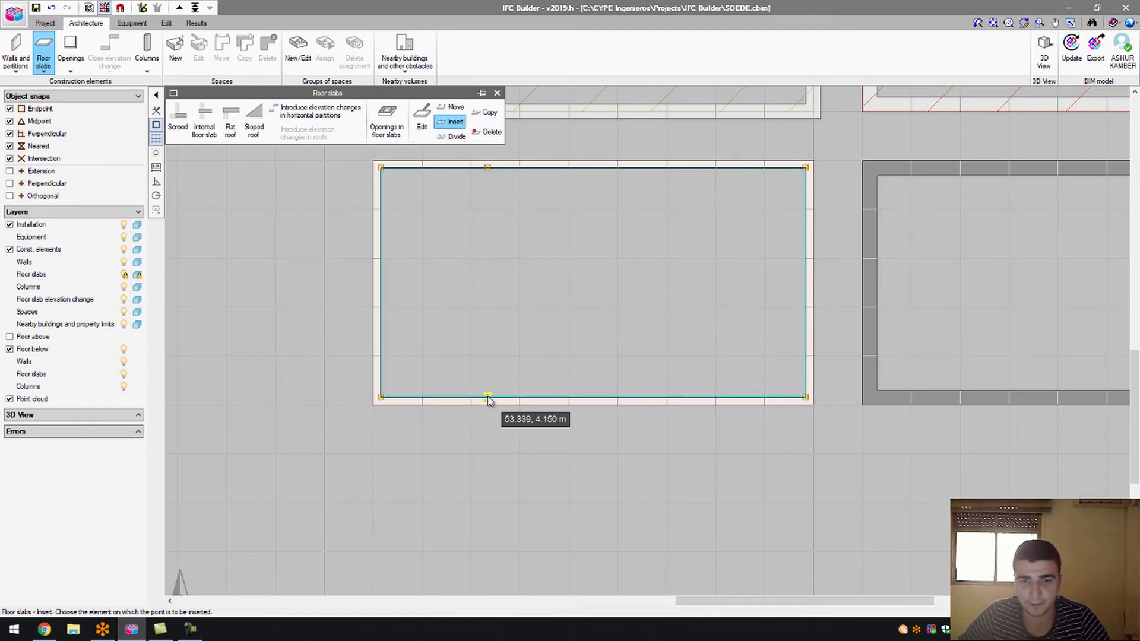
left_click(451, 136)
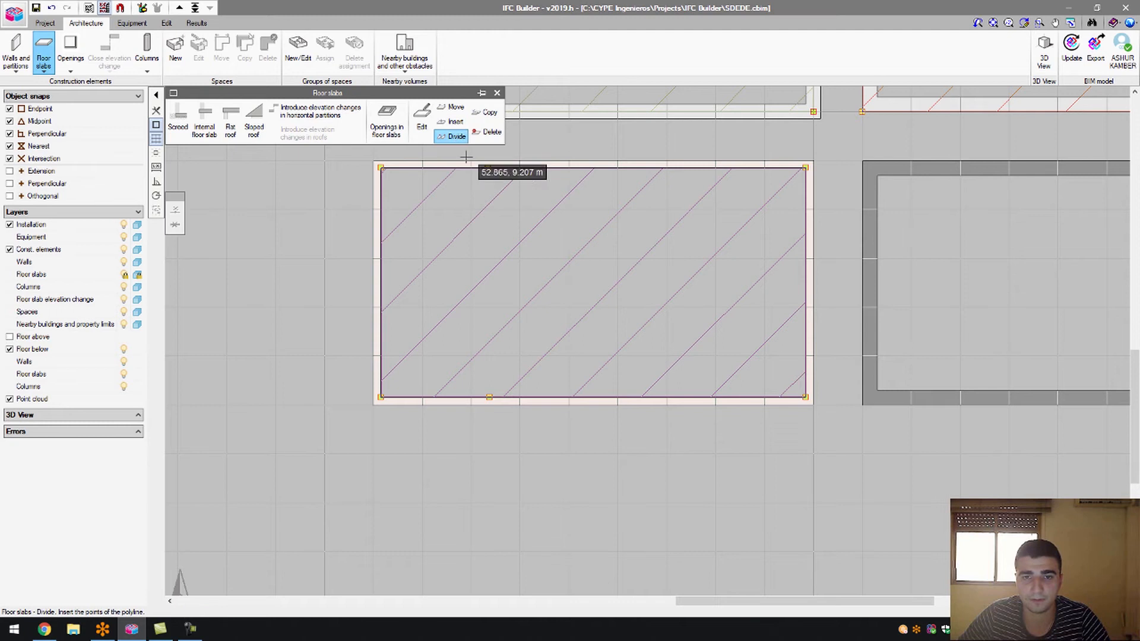
left_click(487, 168)
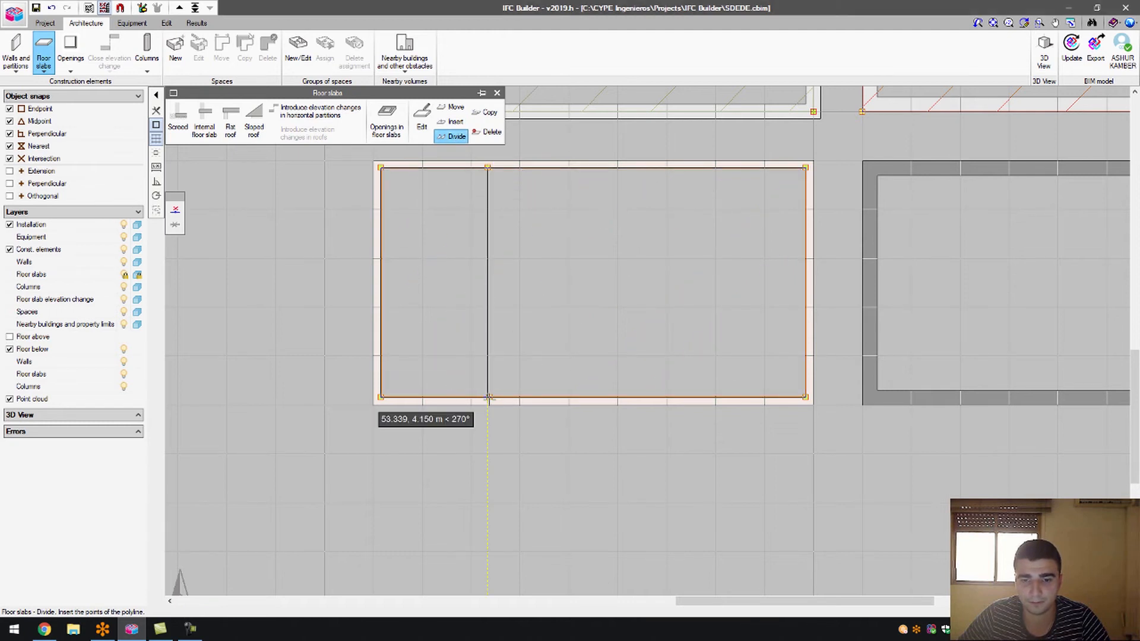
left_click(488, 396)
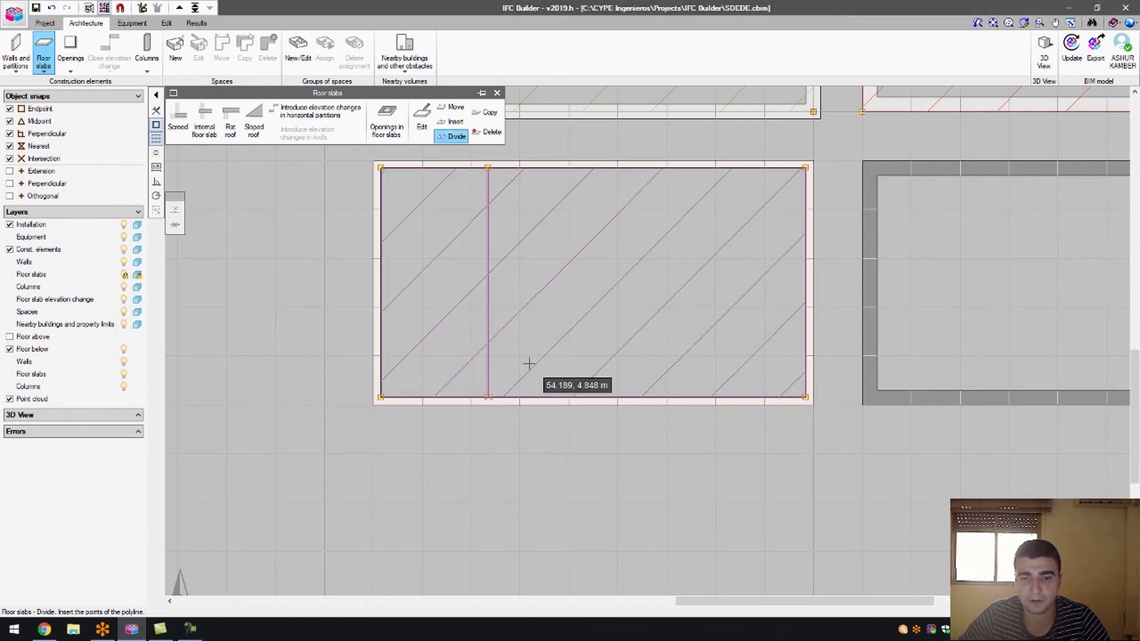
Step: Delete both parts of the divided flat roof from the lower-left room
left_click(482, 112)
left_click(485, 131)
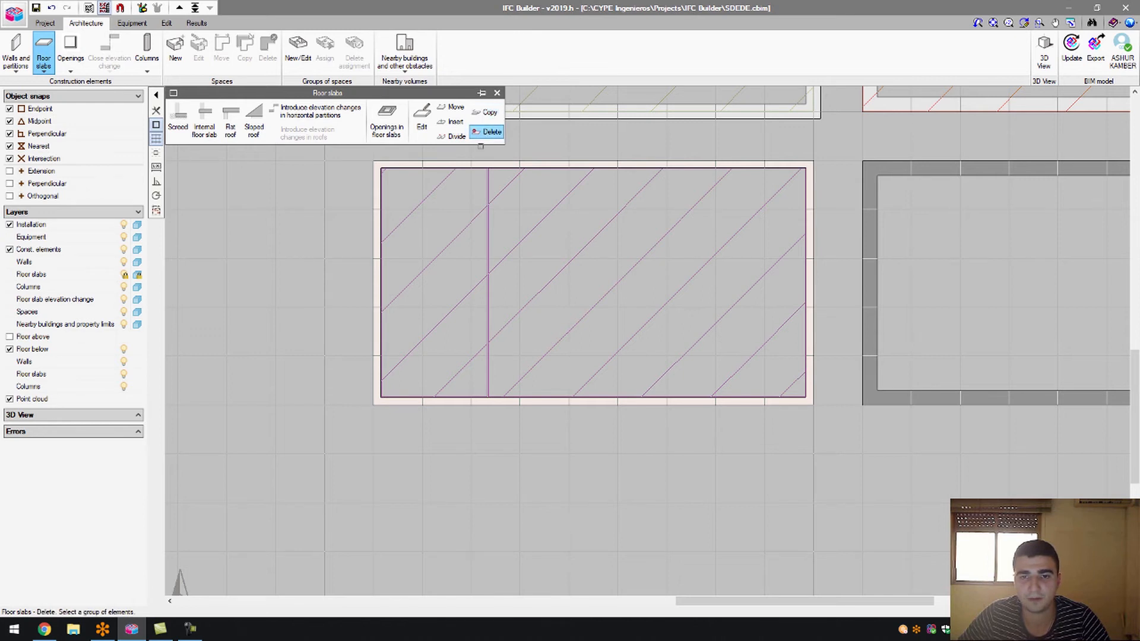
left_click(506, 182)
left_click(480, 175)
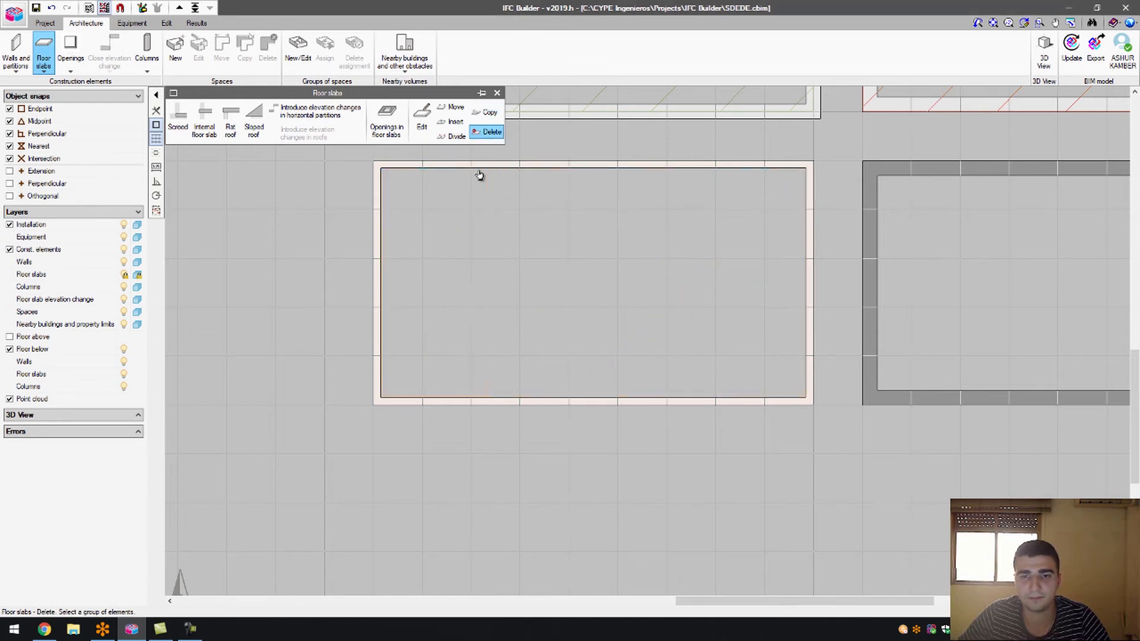
Step: Draw a FlatRoof01 flat roof as a closed rectangle through the outer wall corners of the lower-left room
left_click(230, 122)
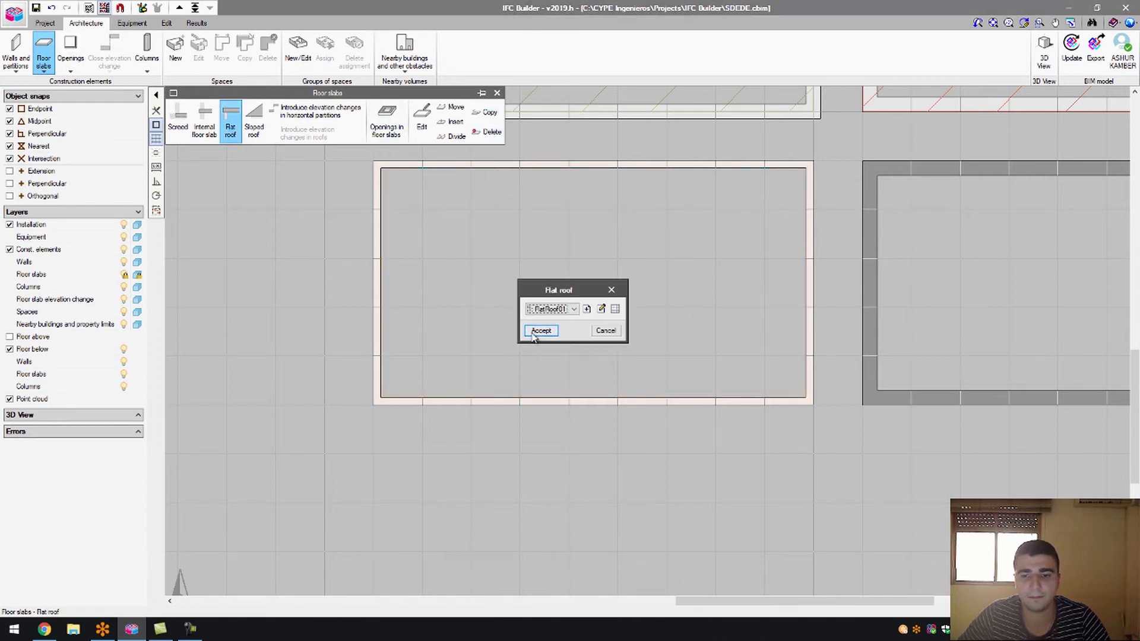
left_click(535, 332)
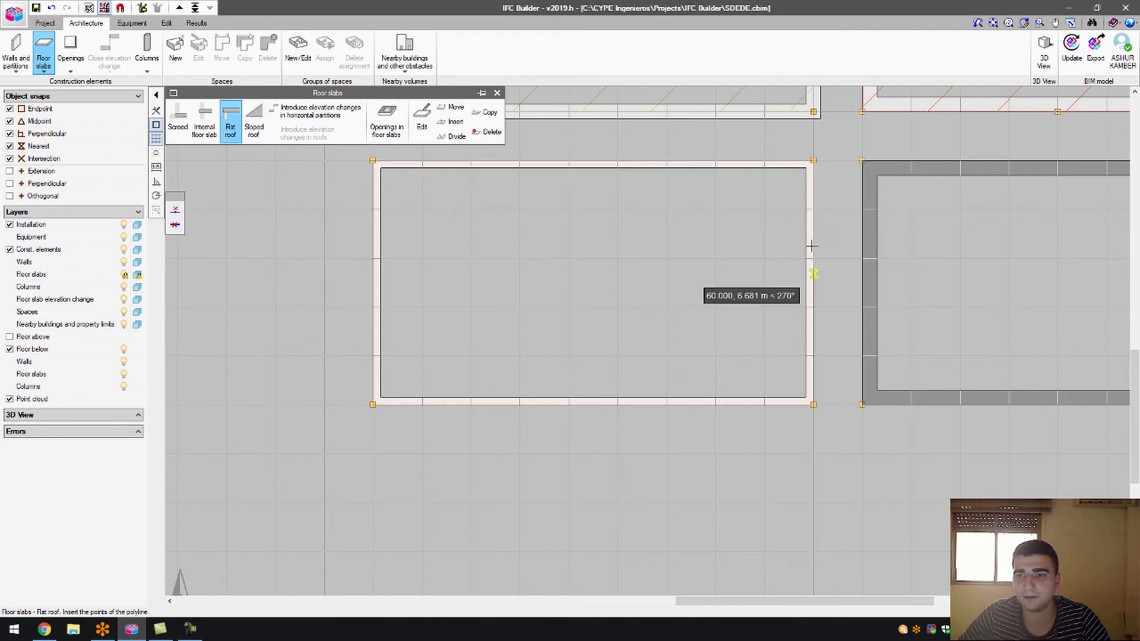
left_click(811, 399)
left_click(380, 395)
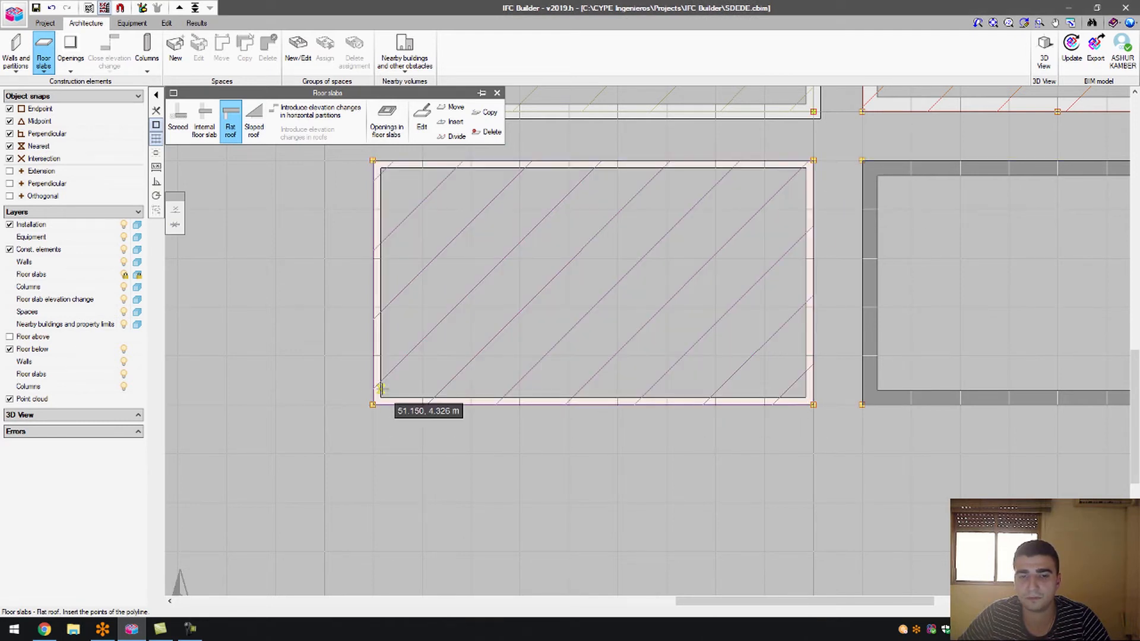
Step: Inspect the horizontal-partition elevation change of the lower-left room's flat roof and accept it at 0.000
scroll(262, 267, "down", 3)
scroll(695, 275, "up", 1)
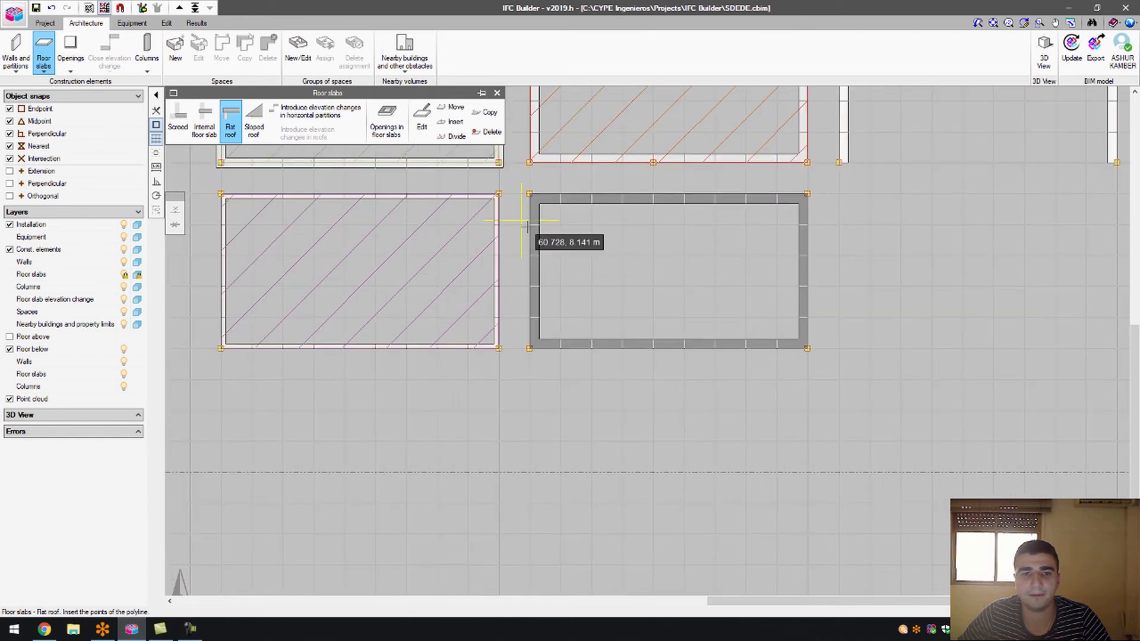
left_click(291, 115)
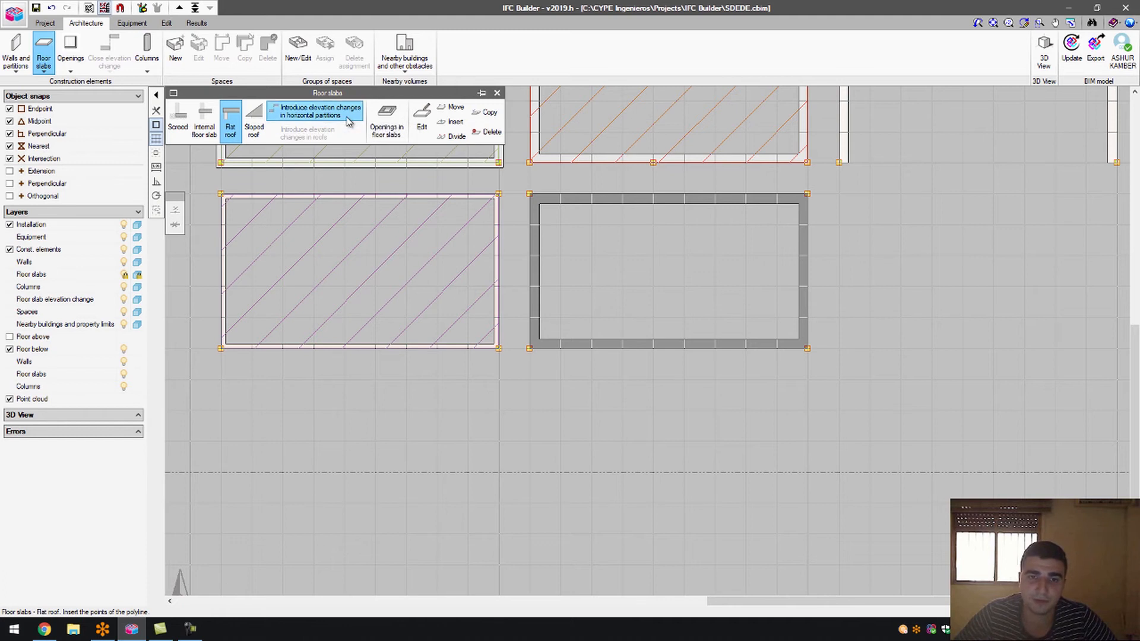
left_click(423, 210)
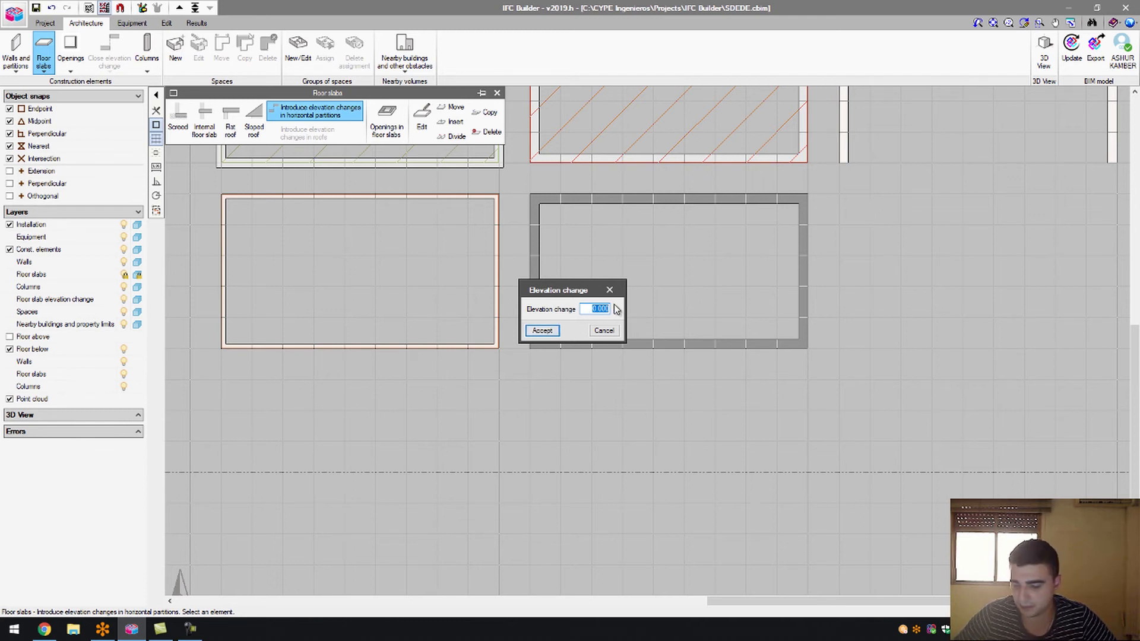
left_click(541, 332)
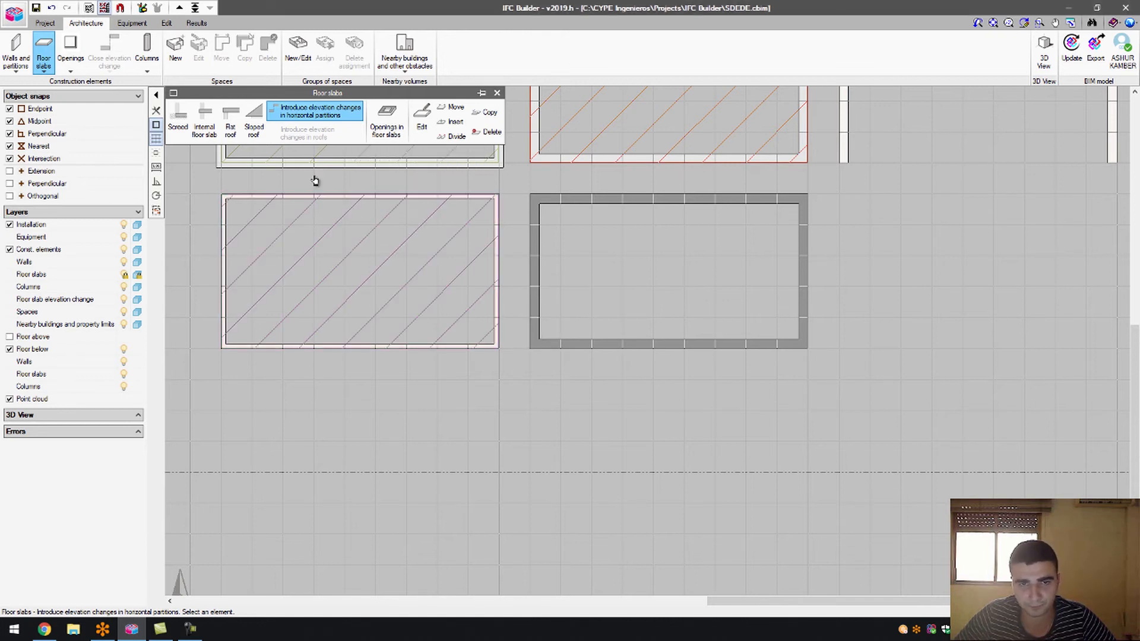
Step: Review the options for creating a new sloped roof type and for editing the existing one
left_click(256, 126)
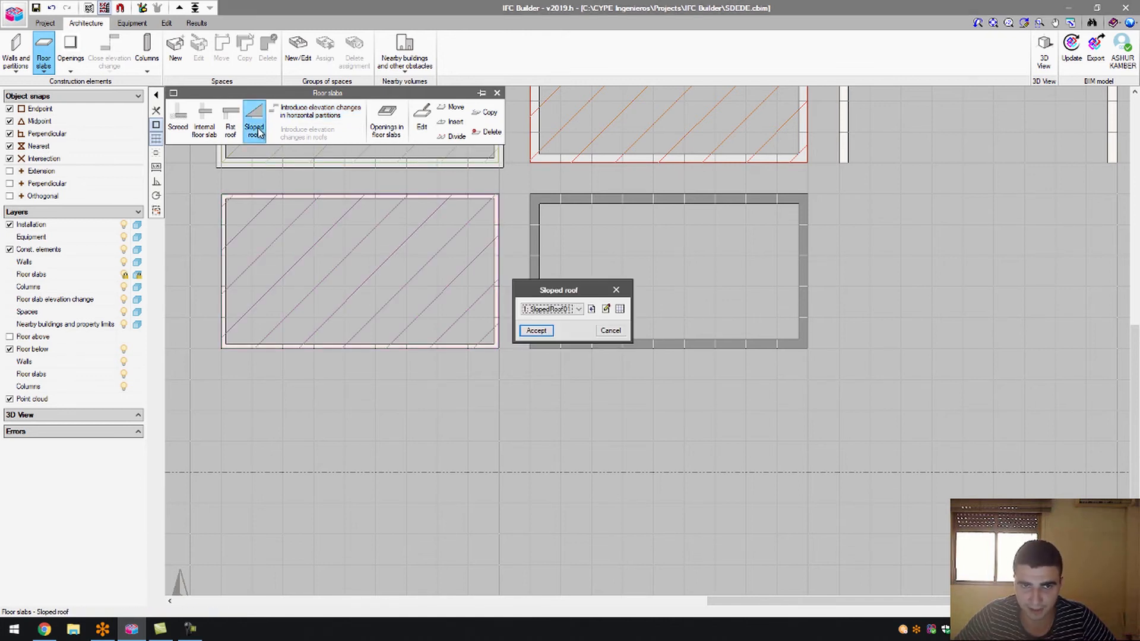
left_click(592, 309)
left_click(653, 387)
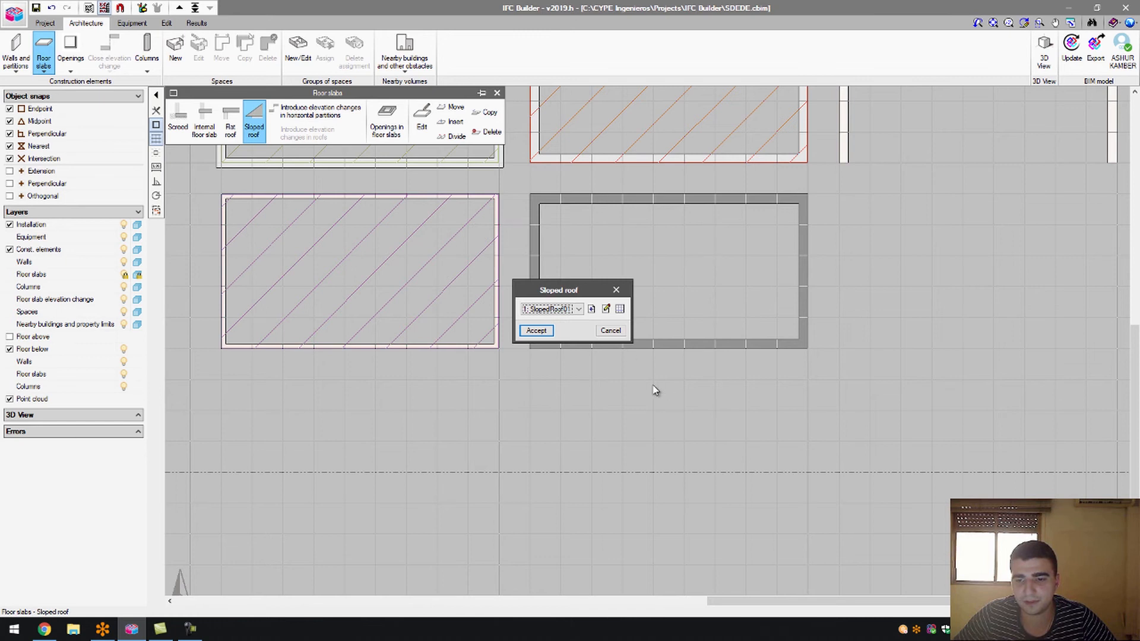
left_click(604, 309)
left_click(492, 342)
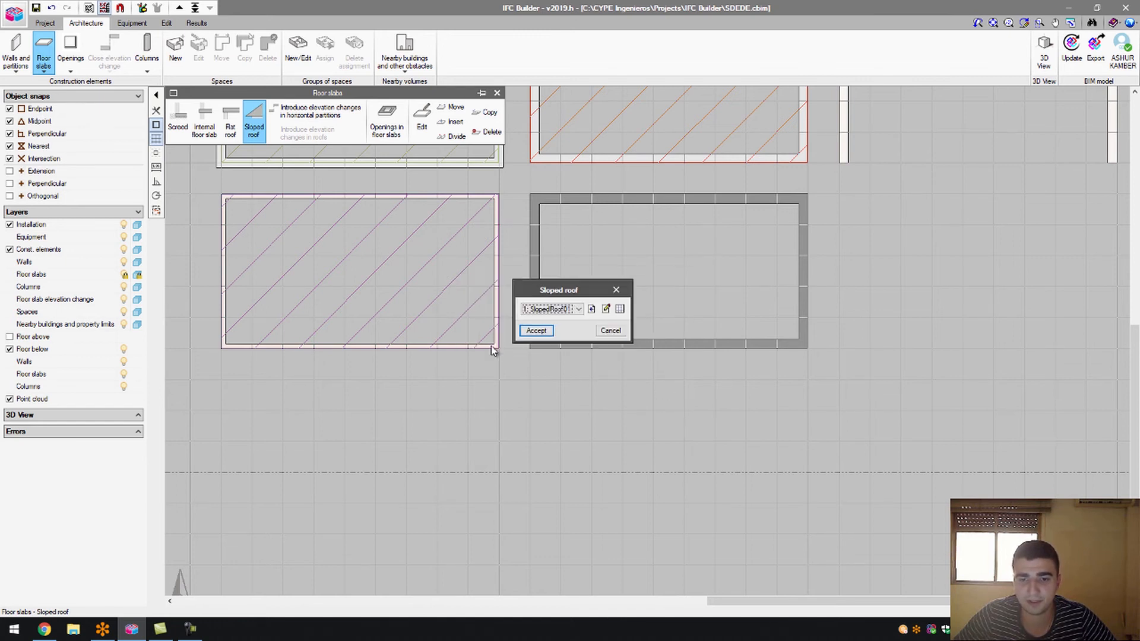
Step: Draw a sloped roof of the existing type as a rectangle through the outer corners of the grey-walled lower middle room
left_click(536, 330)
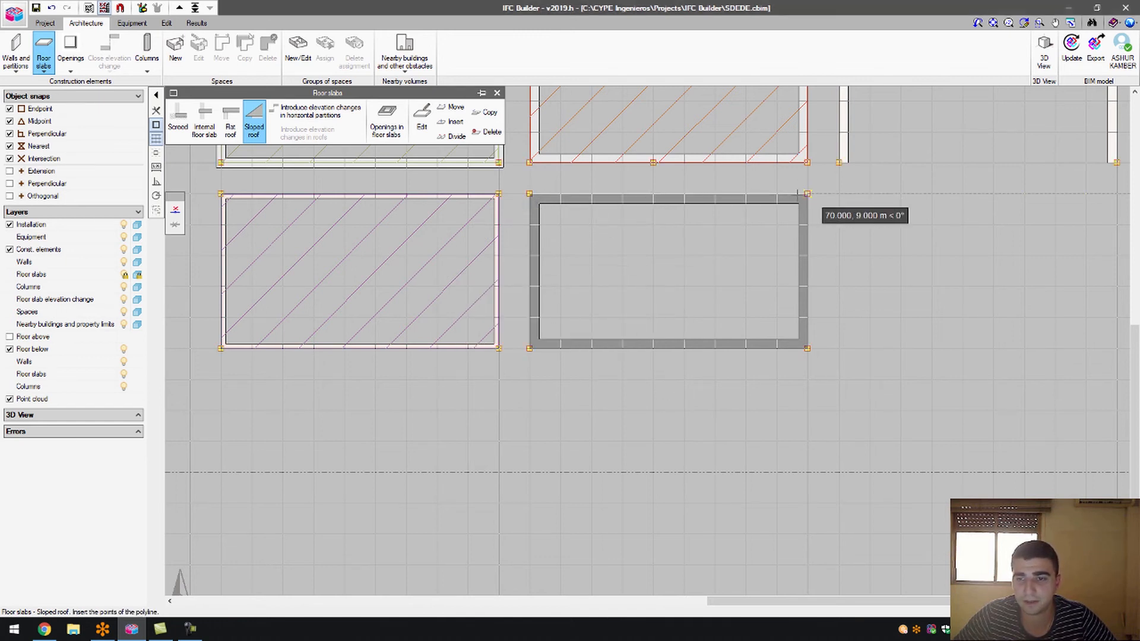
left_click(808, 194)
left_click(807, 349)
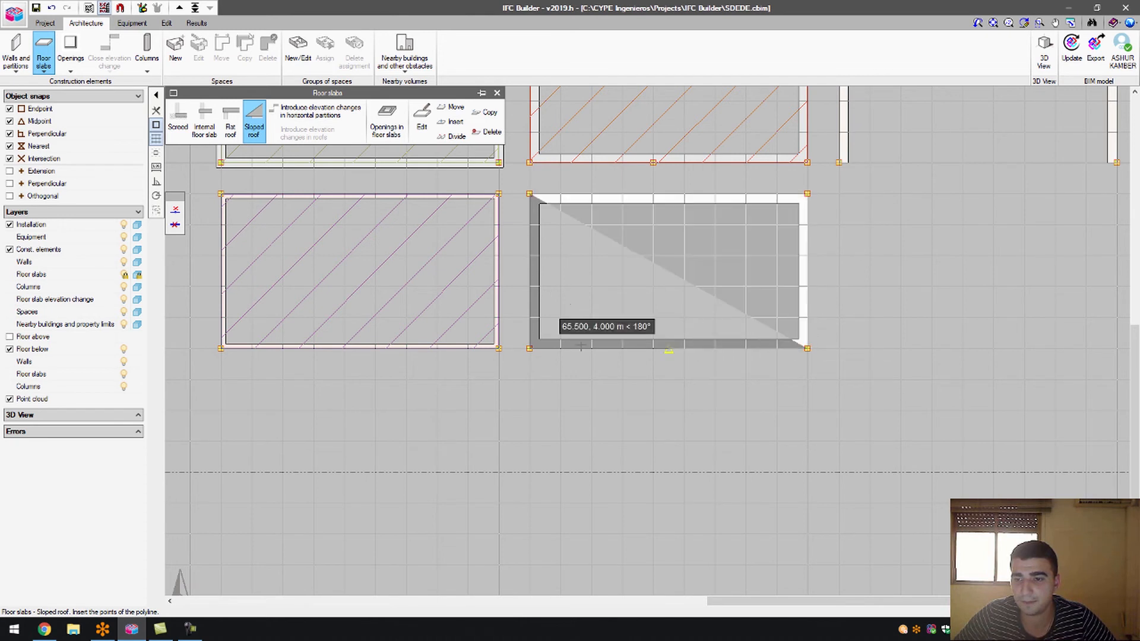
left_click(529, 349)
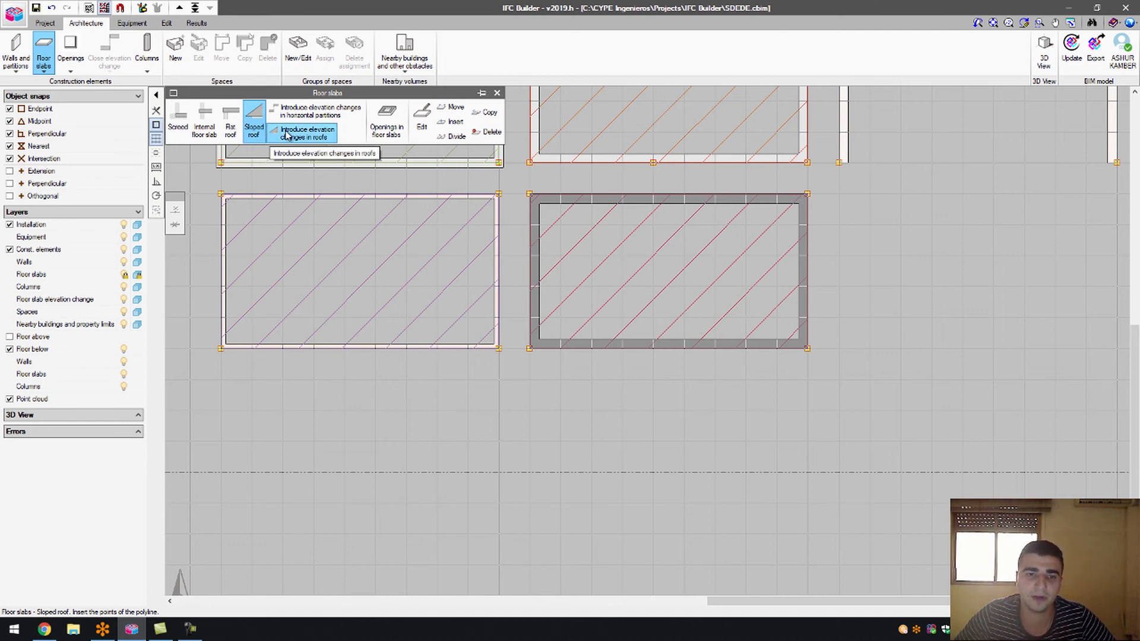
Step: Assign an introduced elevation change to the upper-right corner of the sloped roof
left_click(324, 136)
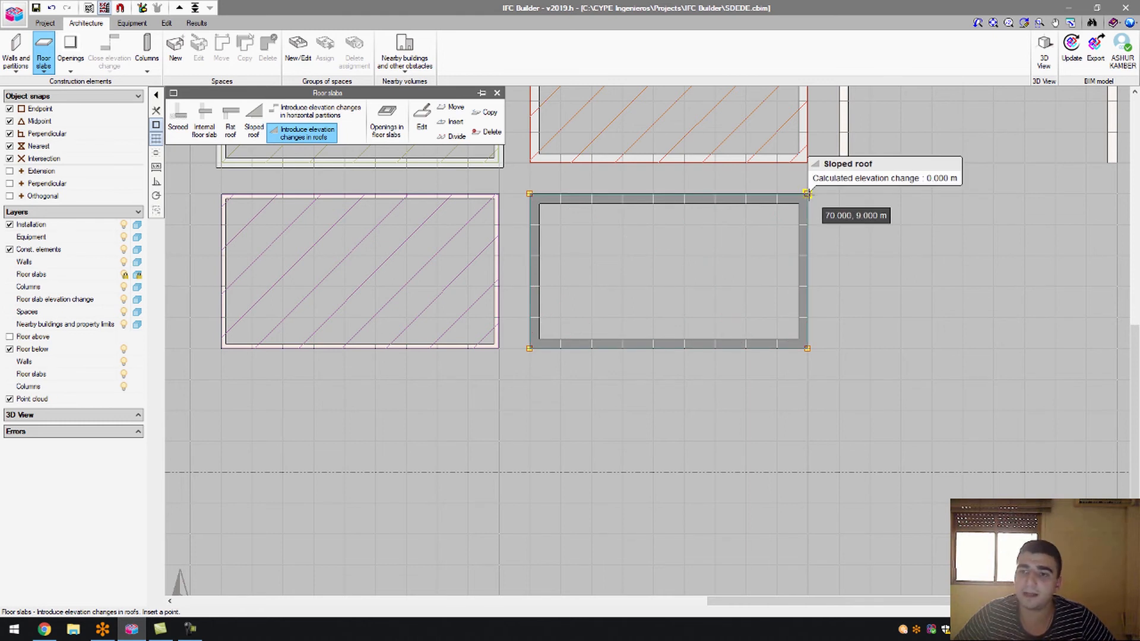
left_click(807, 193)
left_click(579, 315)
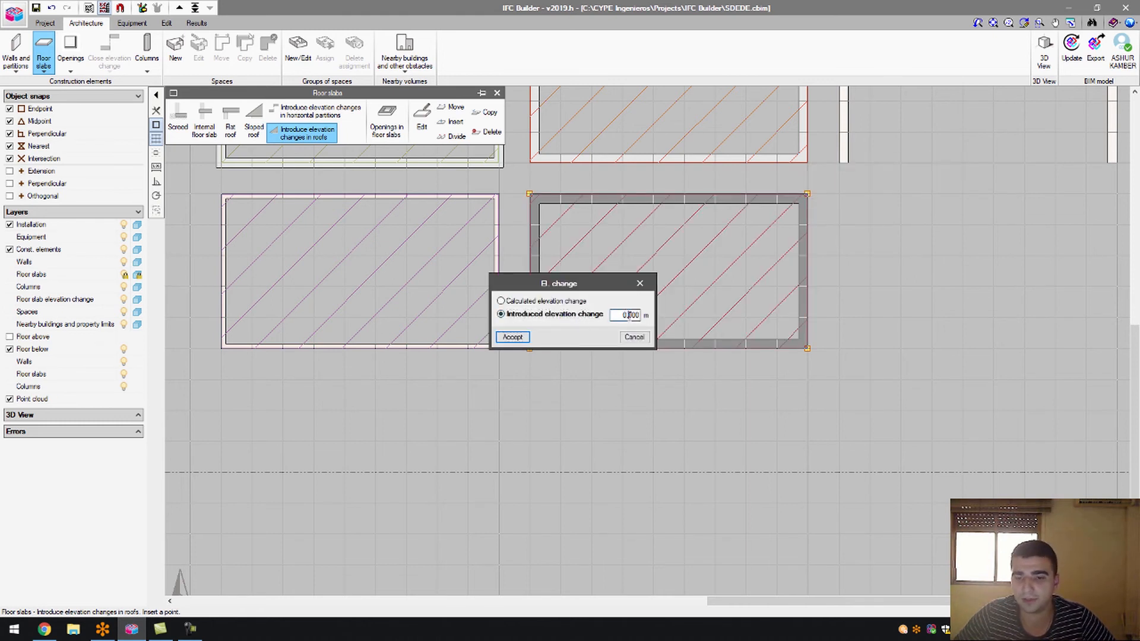
left_click(512, 337)
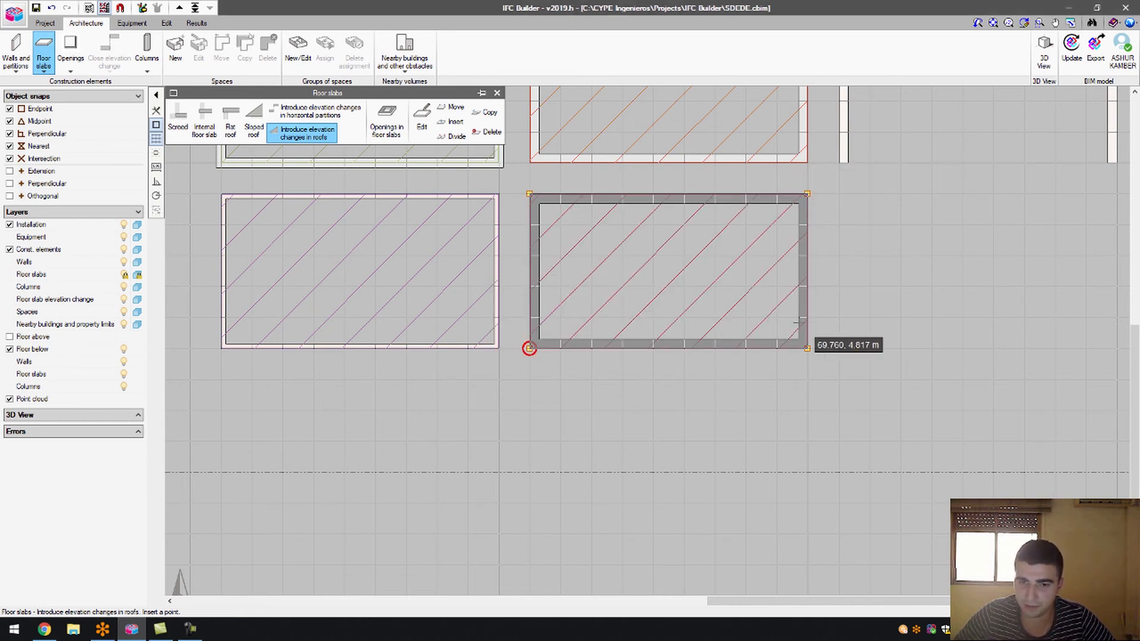
Step: Assign an introduced elevation change to the lower-left corner of the sloped roof so that the roof slopes along its length
left_click(529, 349)
left_click(542, 314)
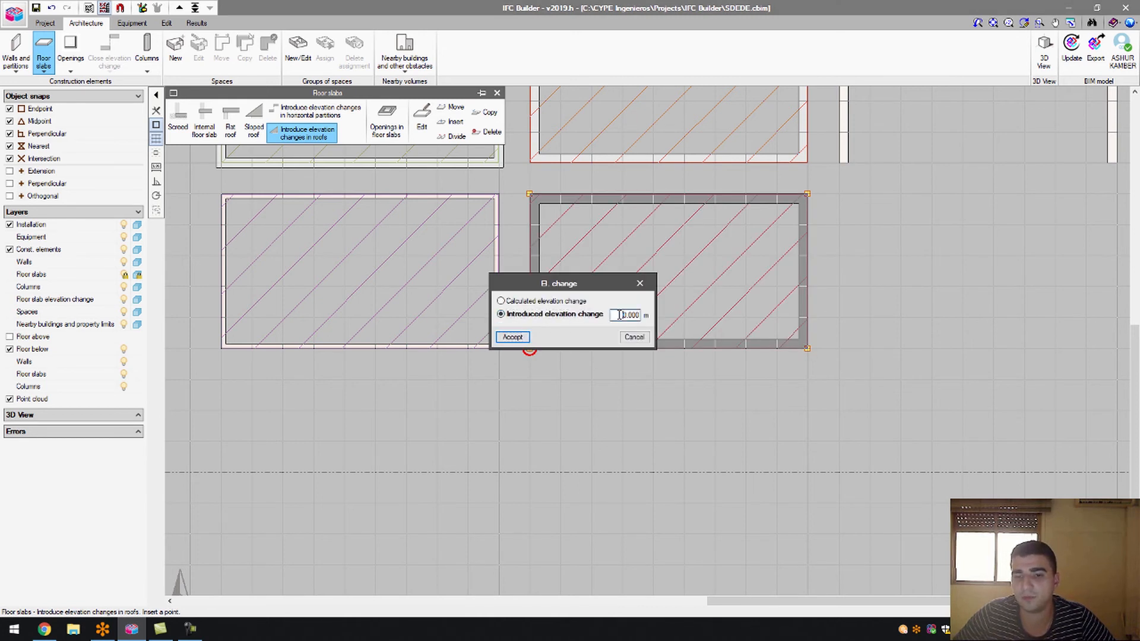
left_click(512, 336)
left_click(529, 349)
left_click(564, 314)
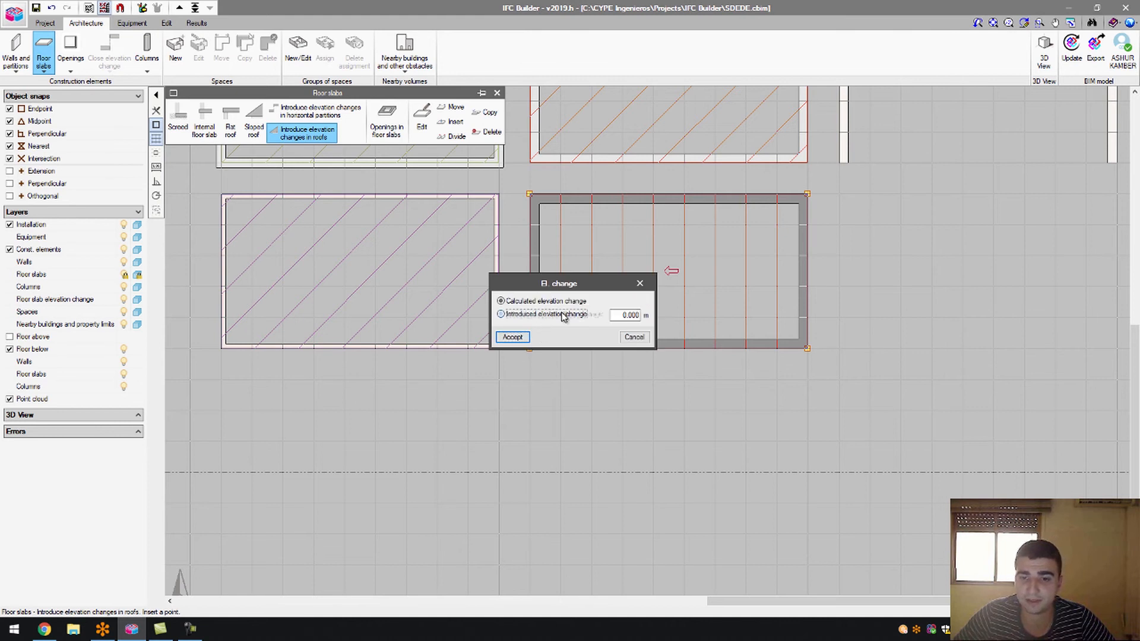
left_click(504, 336)
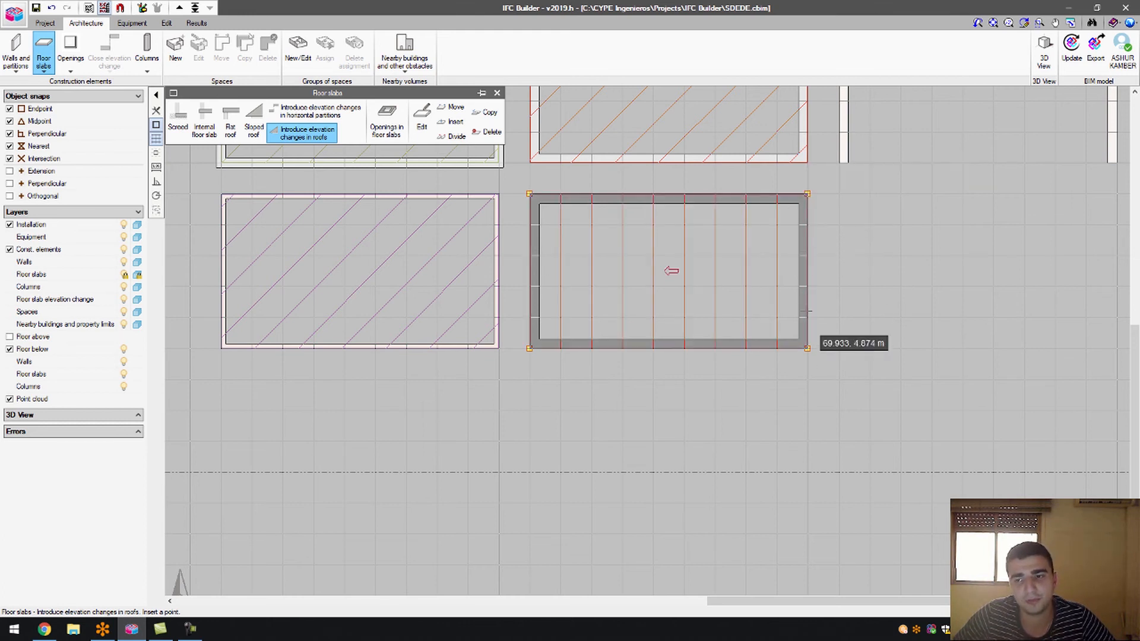
Step: Examine the sloped roof's inclination in a 3D view of all floors from the front and from below, and close the view
left_click(1044, 50)
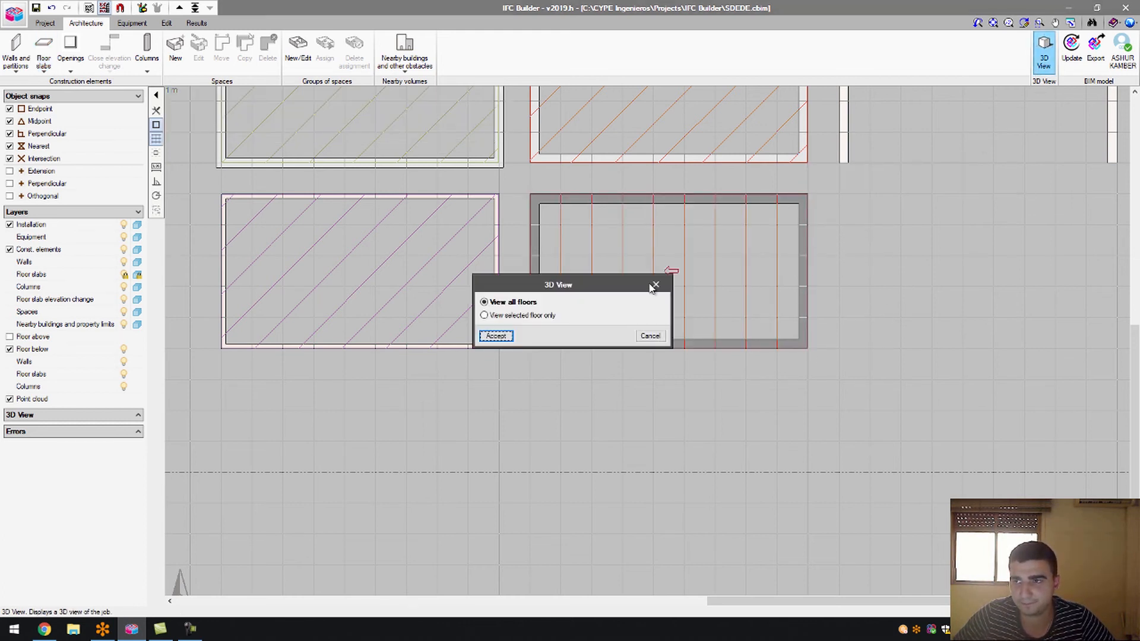
left_click(495, 336)
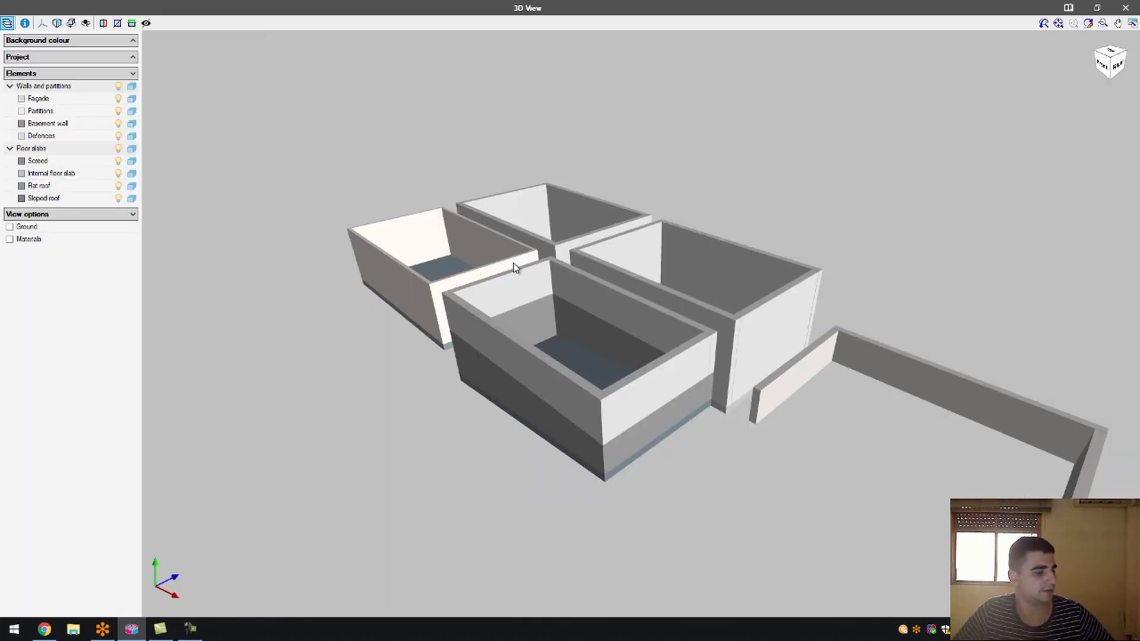
left_click_drag(524, 326, 501, 316)
left_click_drag(598, 300, 500, 312)
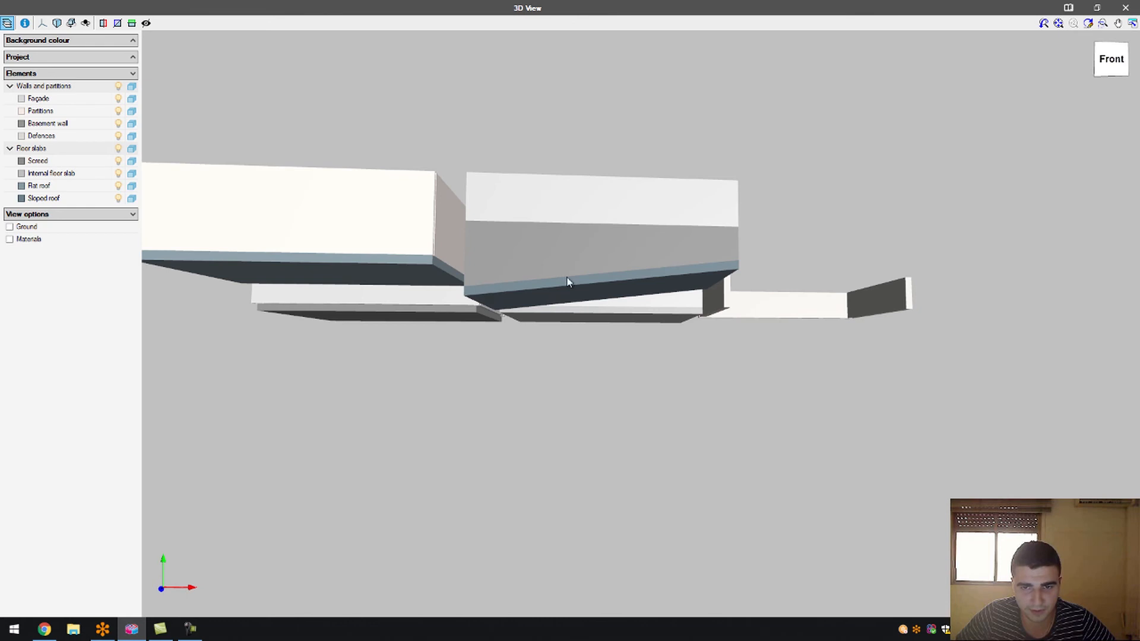
left_click_drag(567, 282, 533, 119)
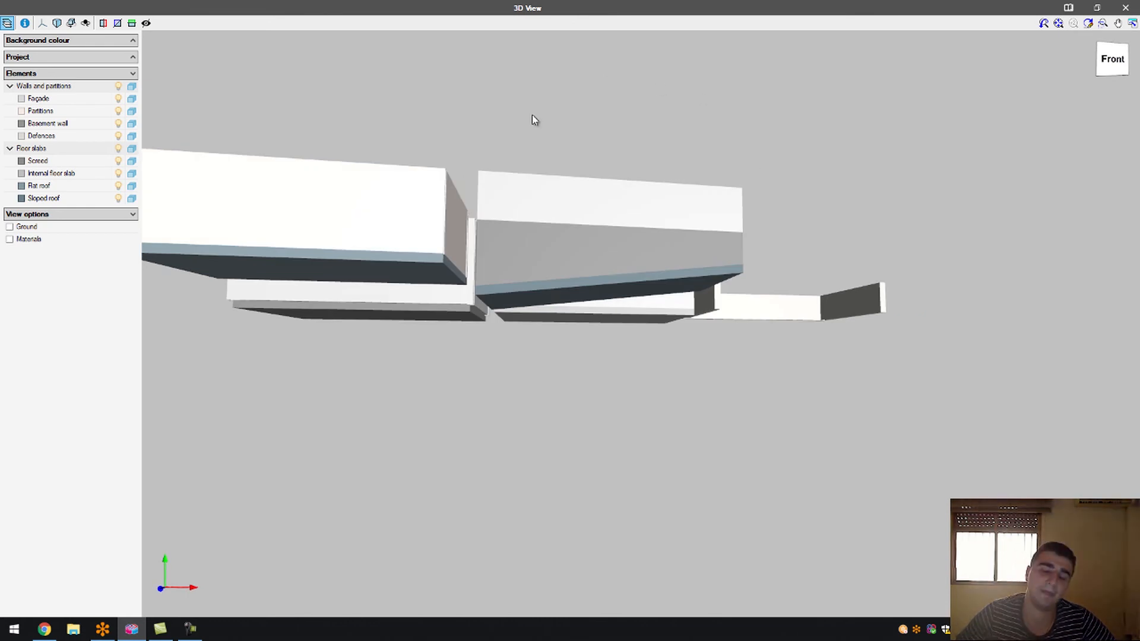
left_click_drag(532, 118, 493, 205)
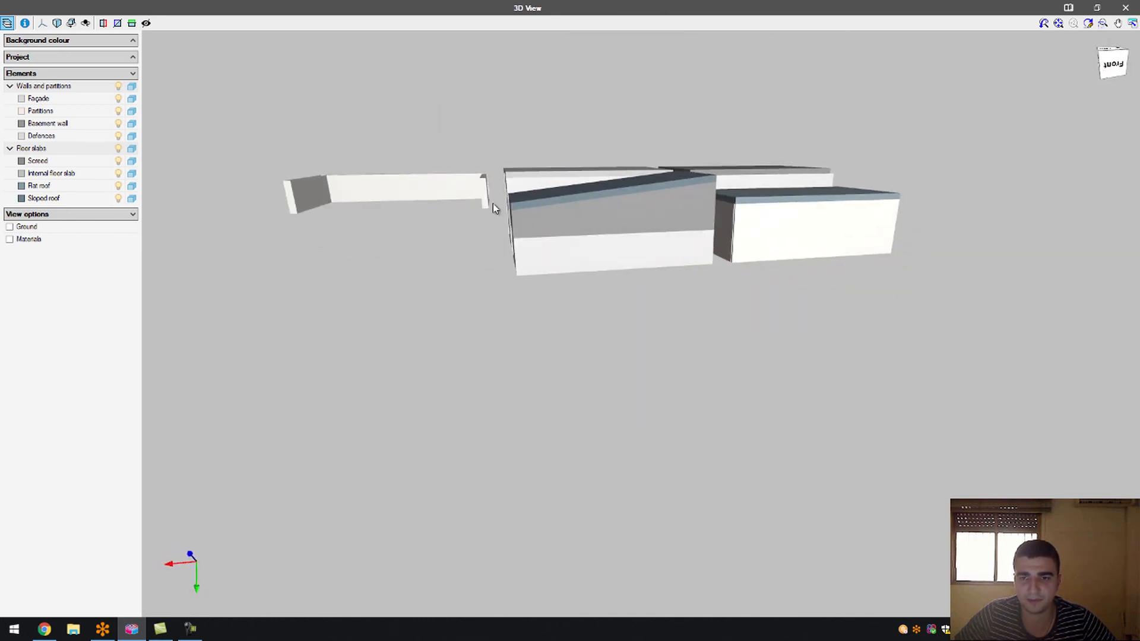
left_click_drag(623, 216, 539, 343)
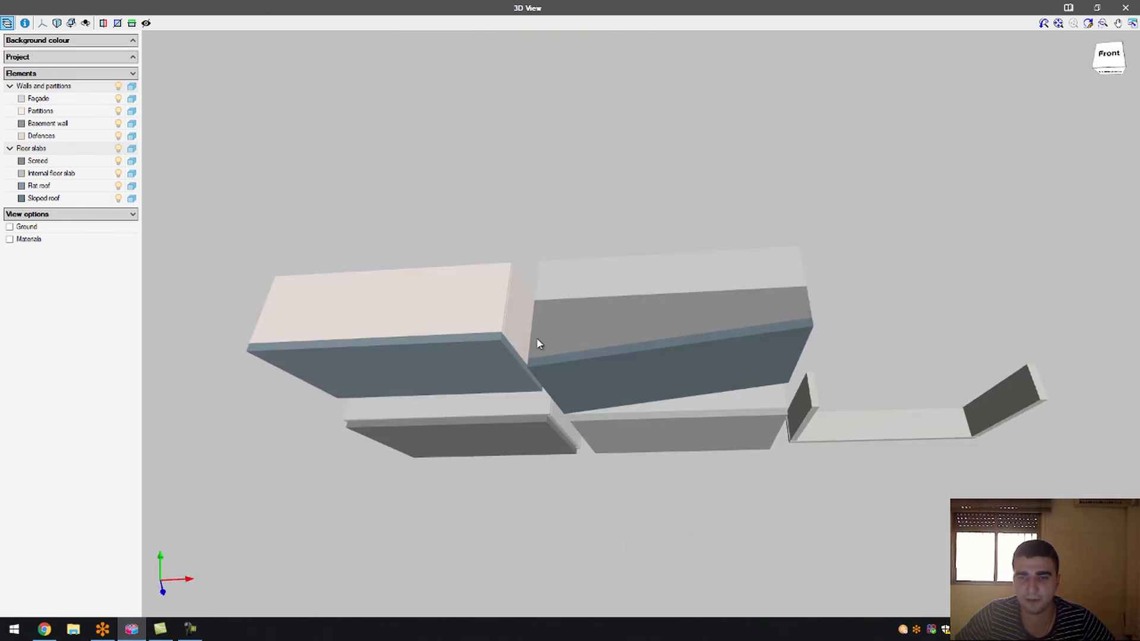
left_click(1133, 9)
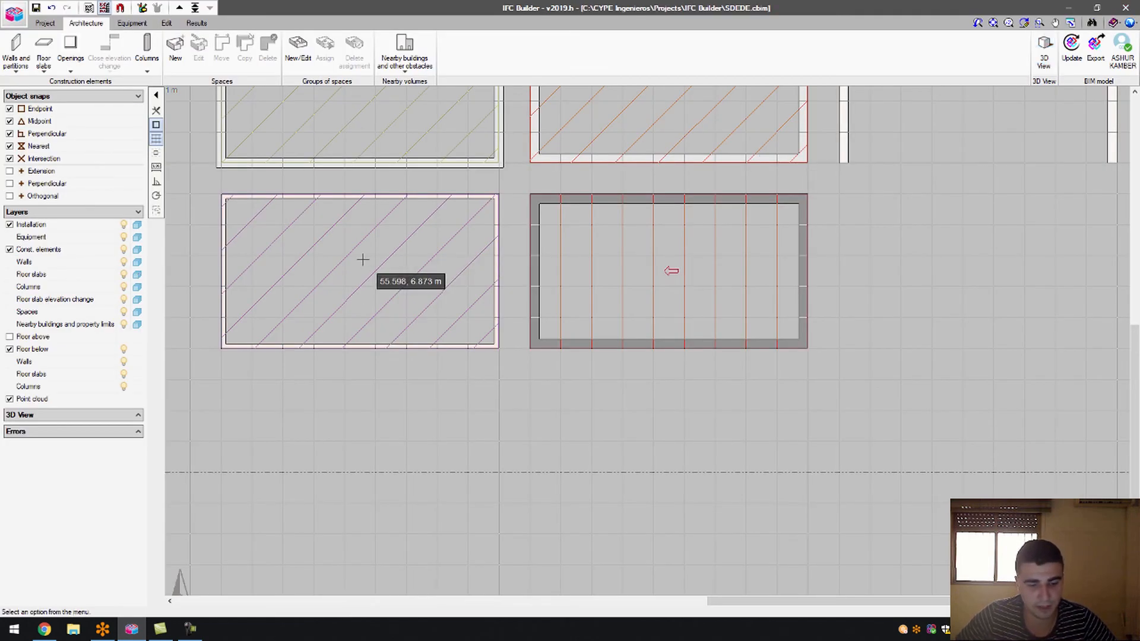
Step: Cut a rectangular opening 3 m by 2 m in the lower-left room's flat roof, snapped to the grid with its upper-left corner at 54.000, 8.000
left_click(44, 50)
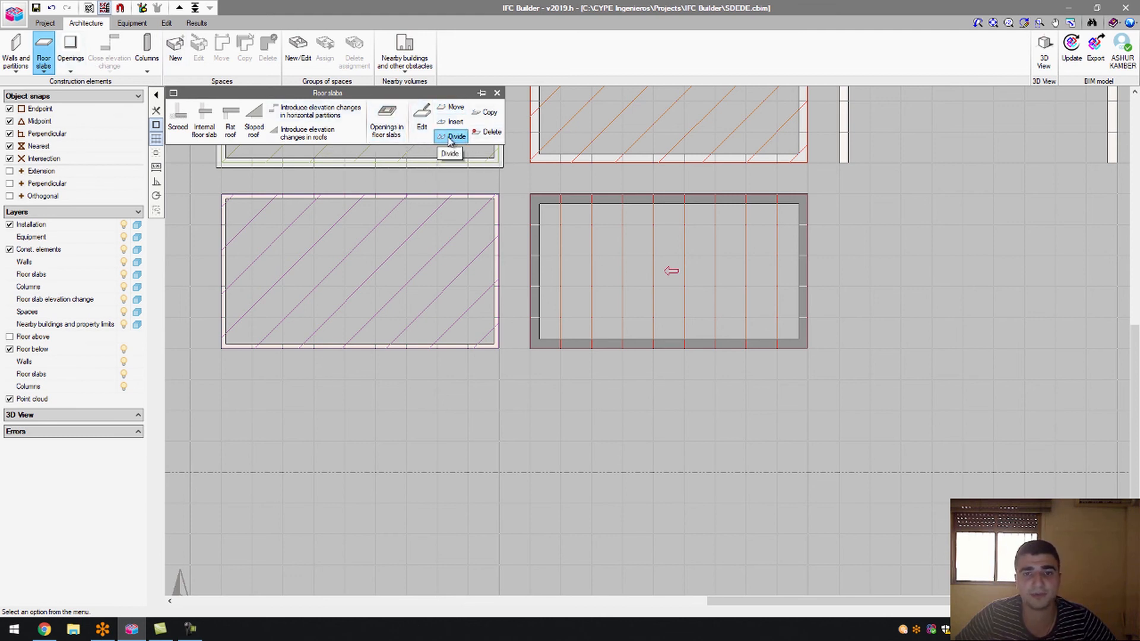
left_click(390, 128)
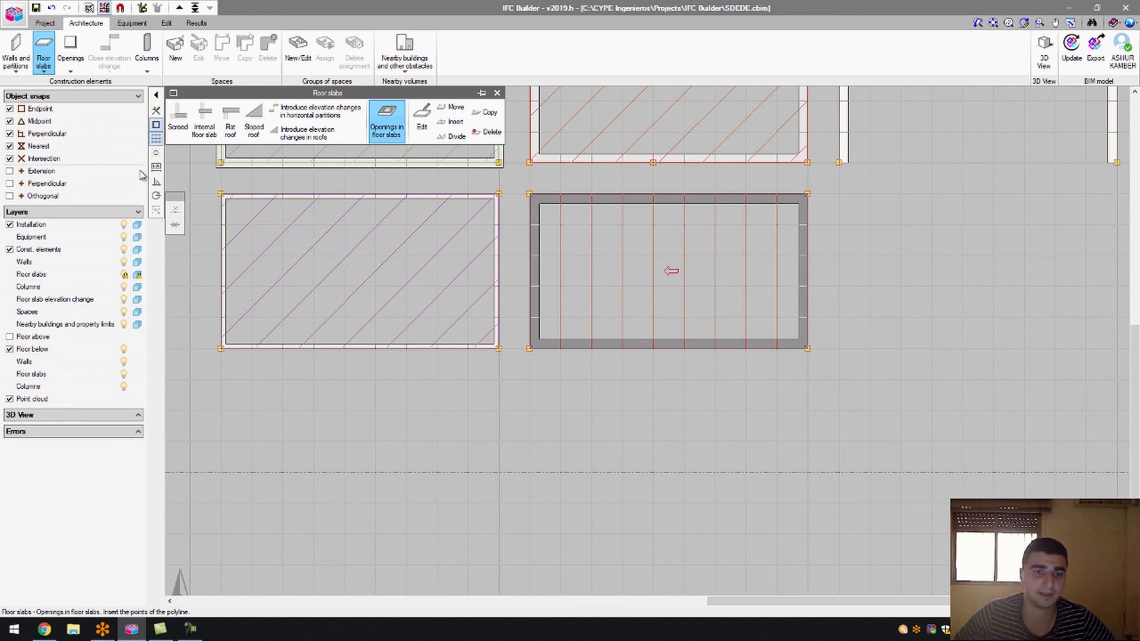
left_click(155, 154)
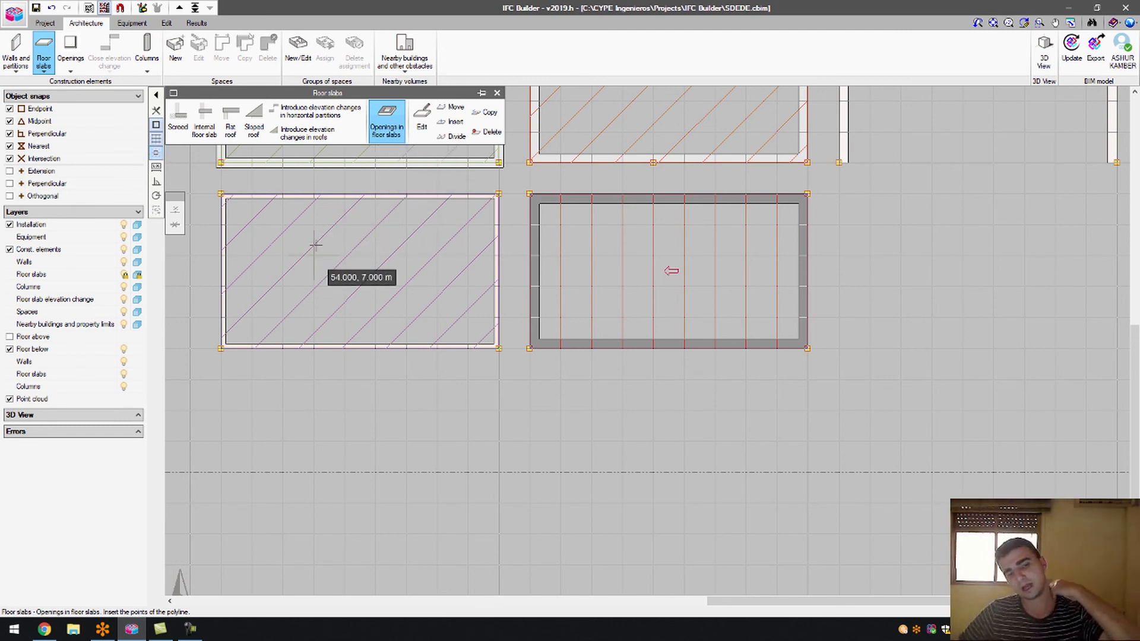
left_click(314, 226)
left_click(407, 224)
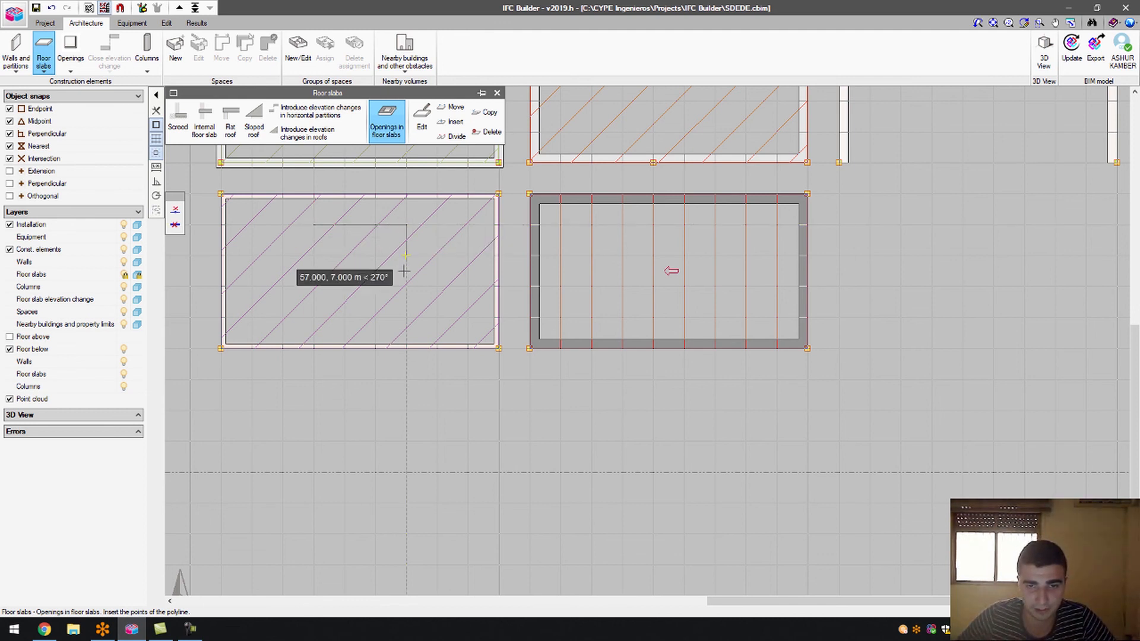
left_click(406, 285)
left_click(314, 285)
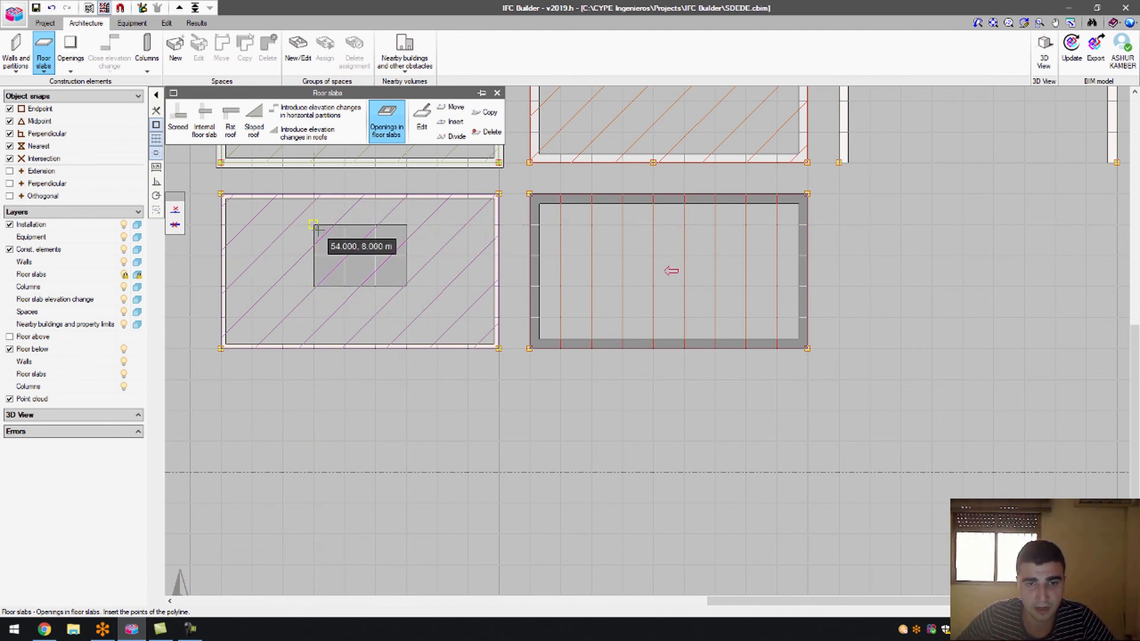
left_click(314, 225)
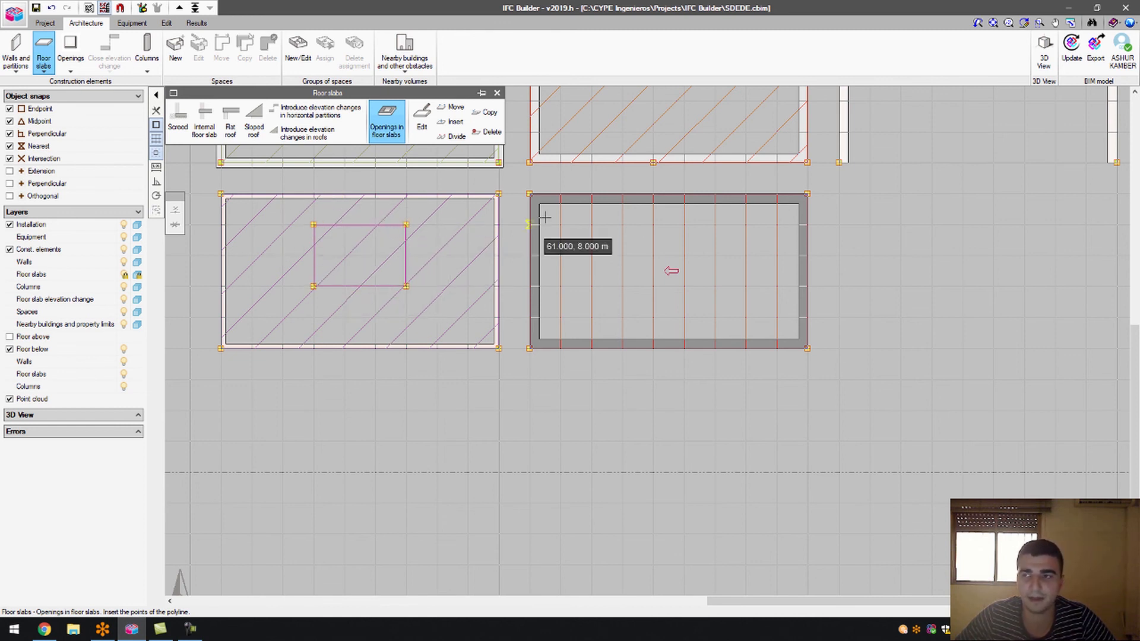
Step: Examine the flat roof's opening from below in a 3D view of all floors
left_click(1043, 51)
left_click(495, 335)
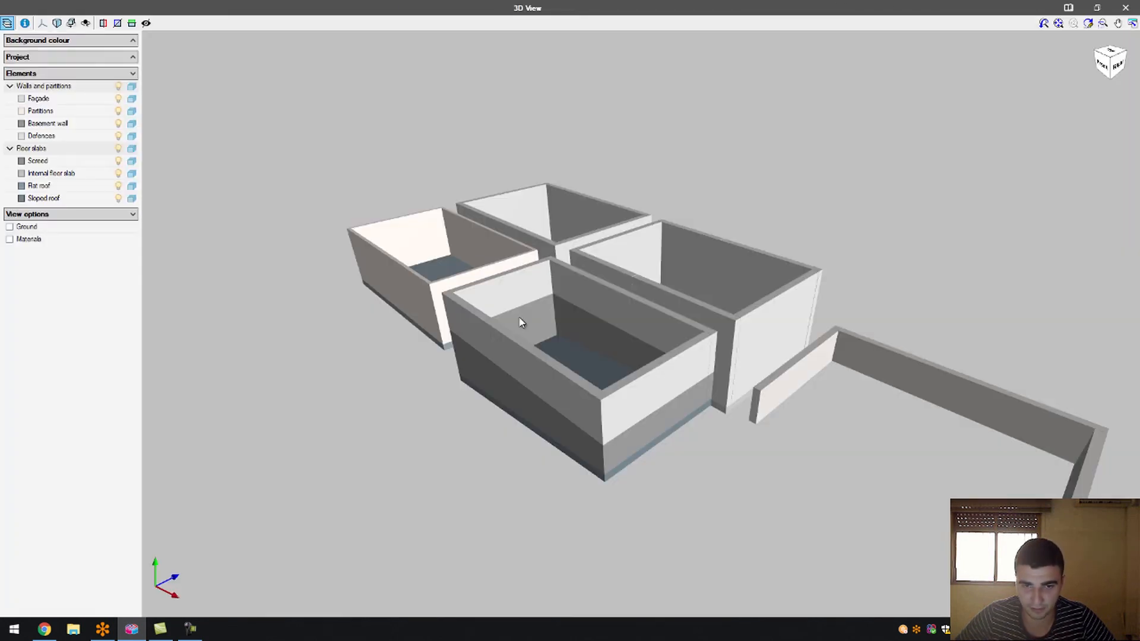
mouse_move(519, 323)
middle_mouse_down()
mouse_move(534, 332)
mouse_move(501, 336)
mouse_move(465, 433)
mouse_move(656, 301)
mouse_move(631, 243)
mouse_move(639, 222)
mouse_move(417, 212)
mouse_move(618, 219)
mouse_move(632, 229)
mouse_move(603, 263)
middle_mouse_up()
scroll(635, 232, "down", 6)
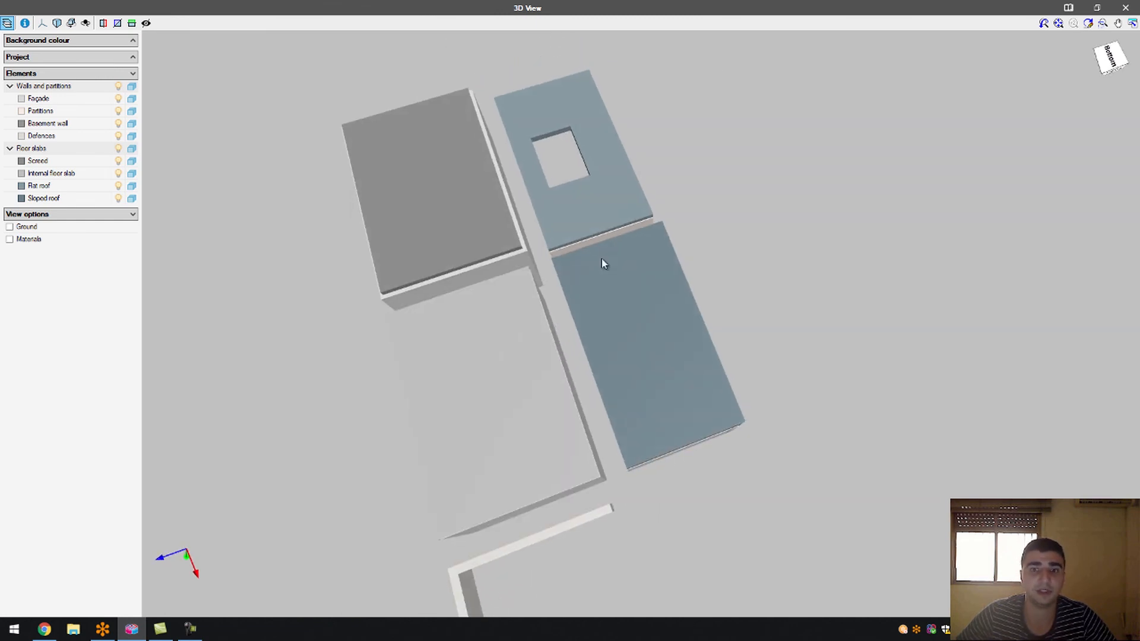